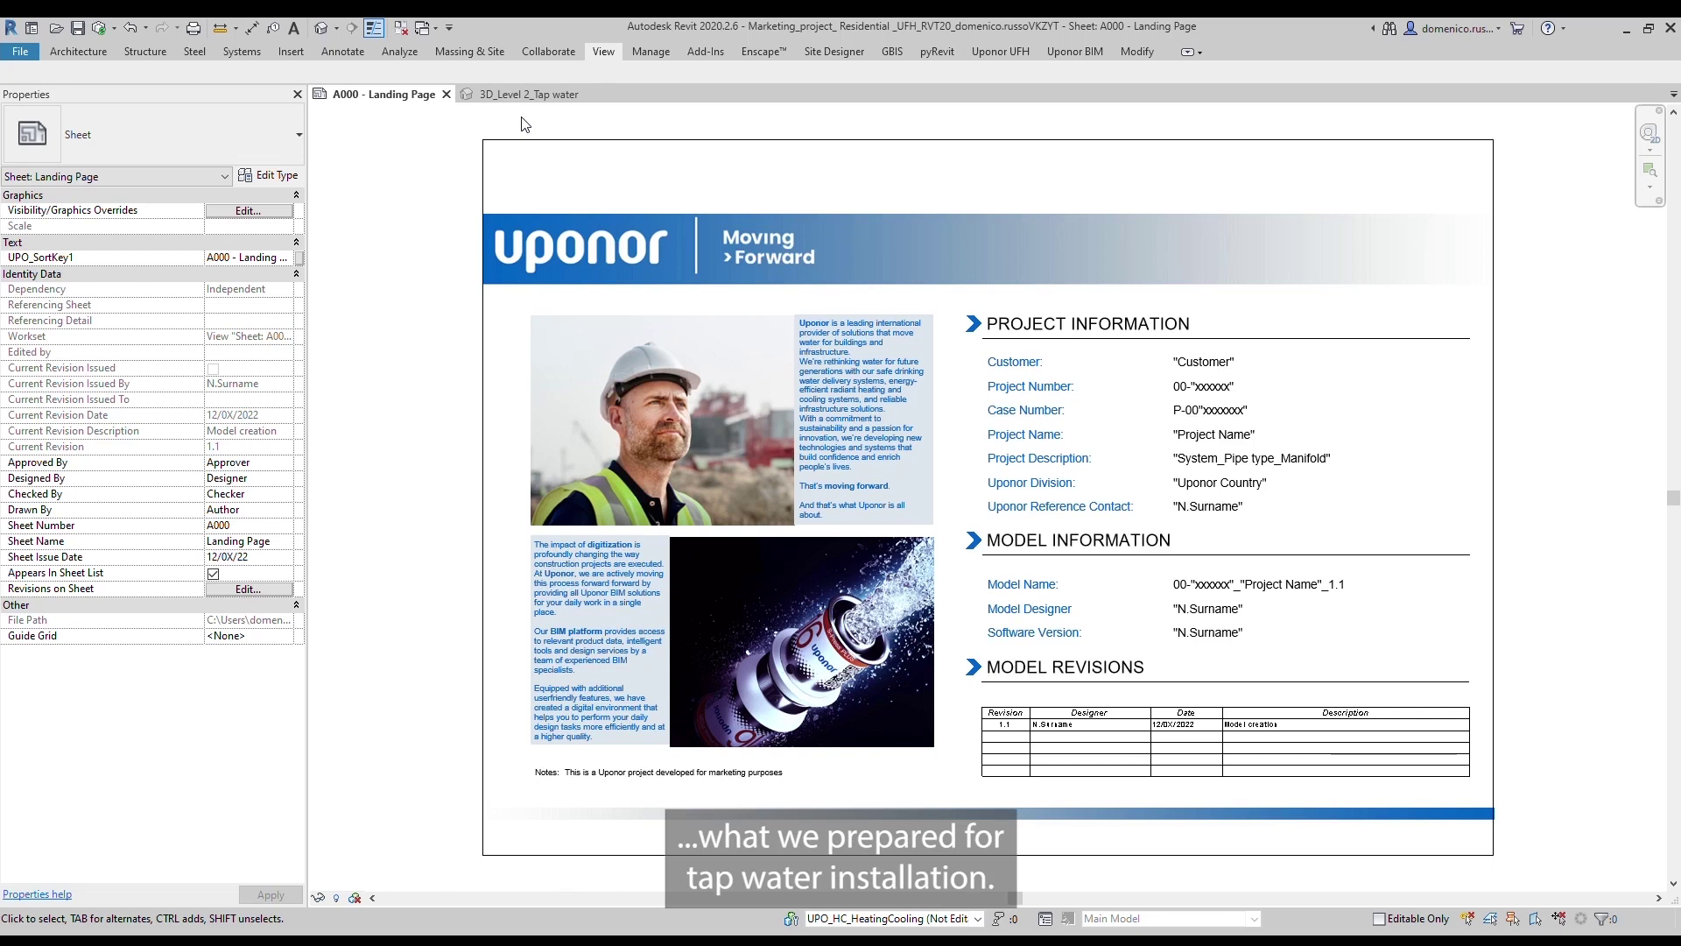
- In the 3D_Level 2_Tap water view, zoom in and select the tee fitting at the pipe junction
click(495, 94)
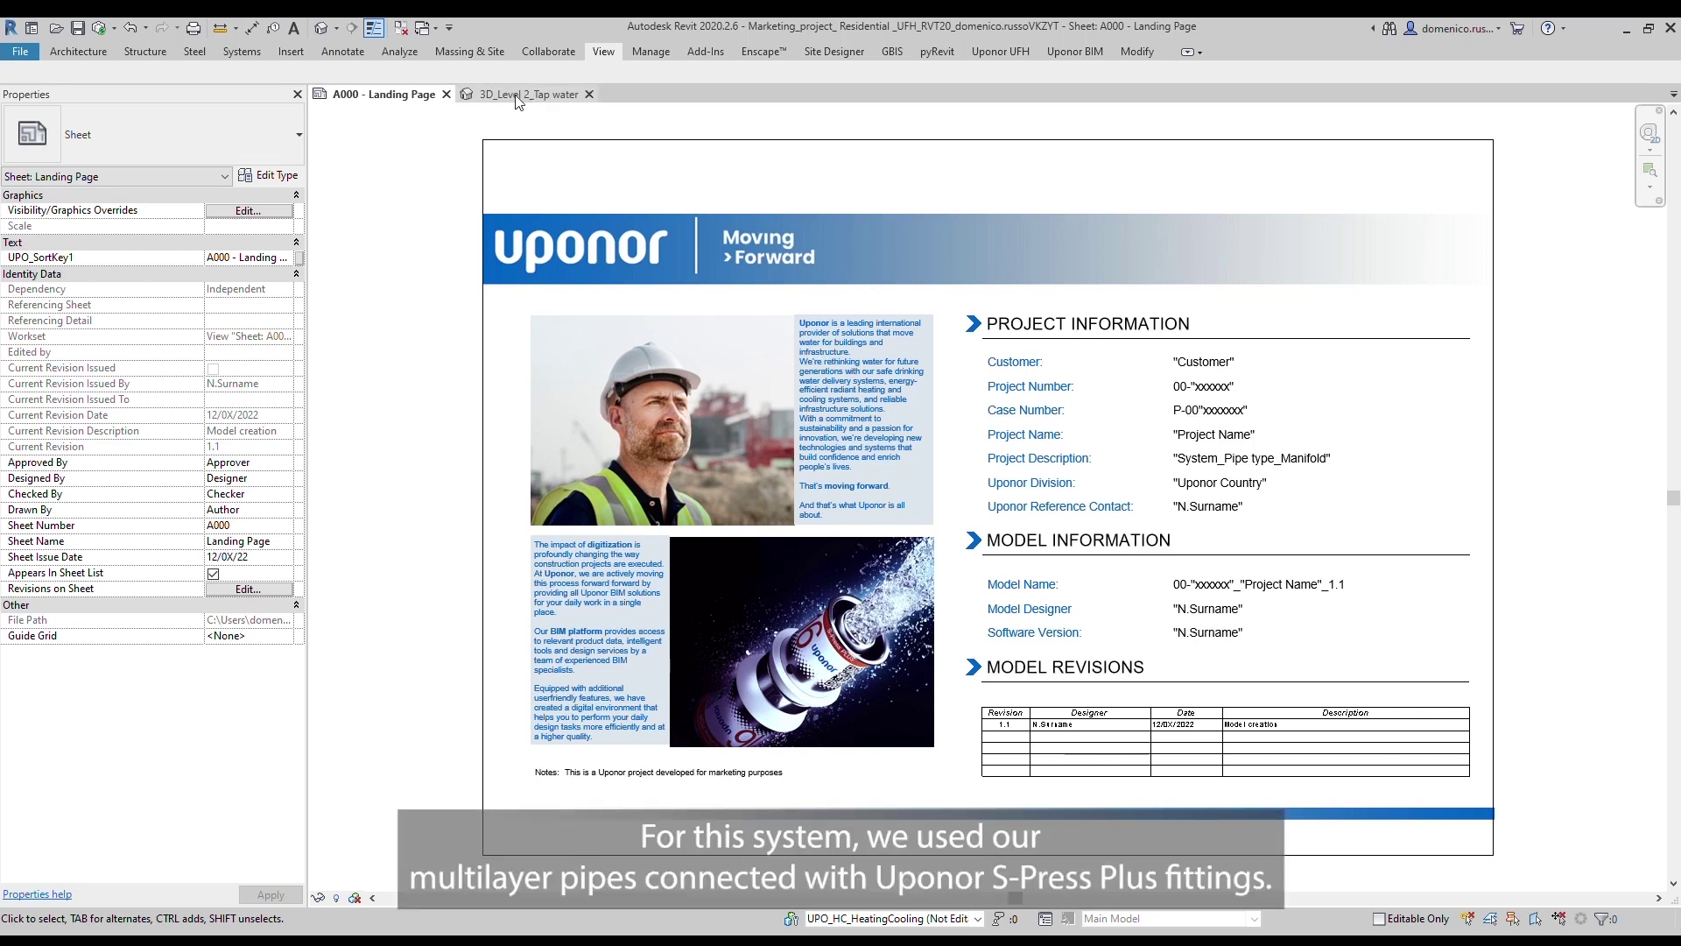
scroll(879, 705, up, 10)
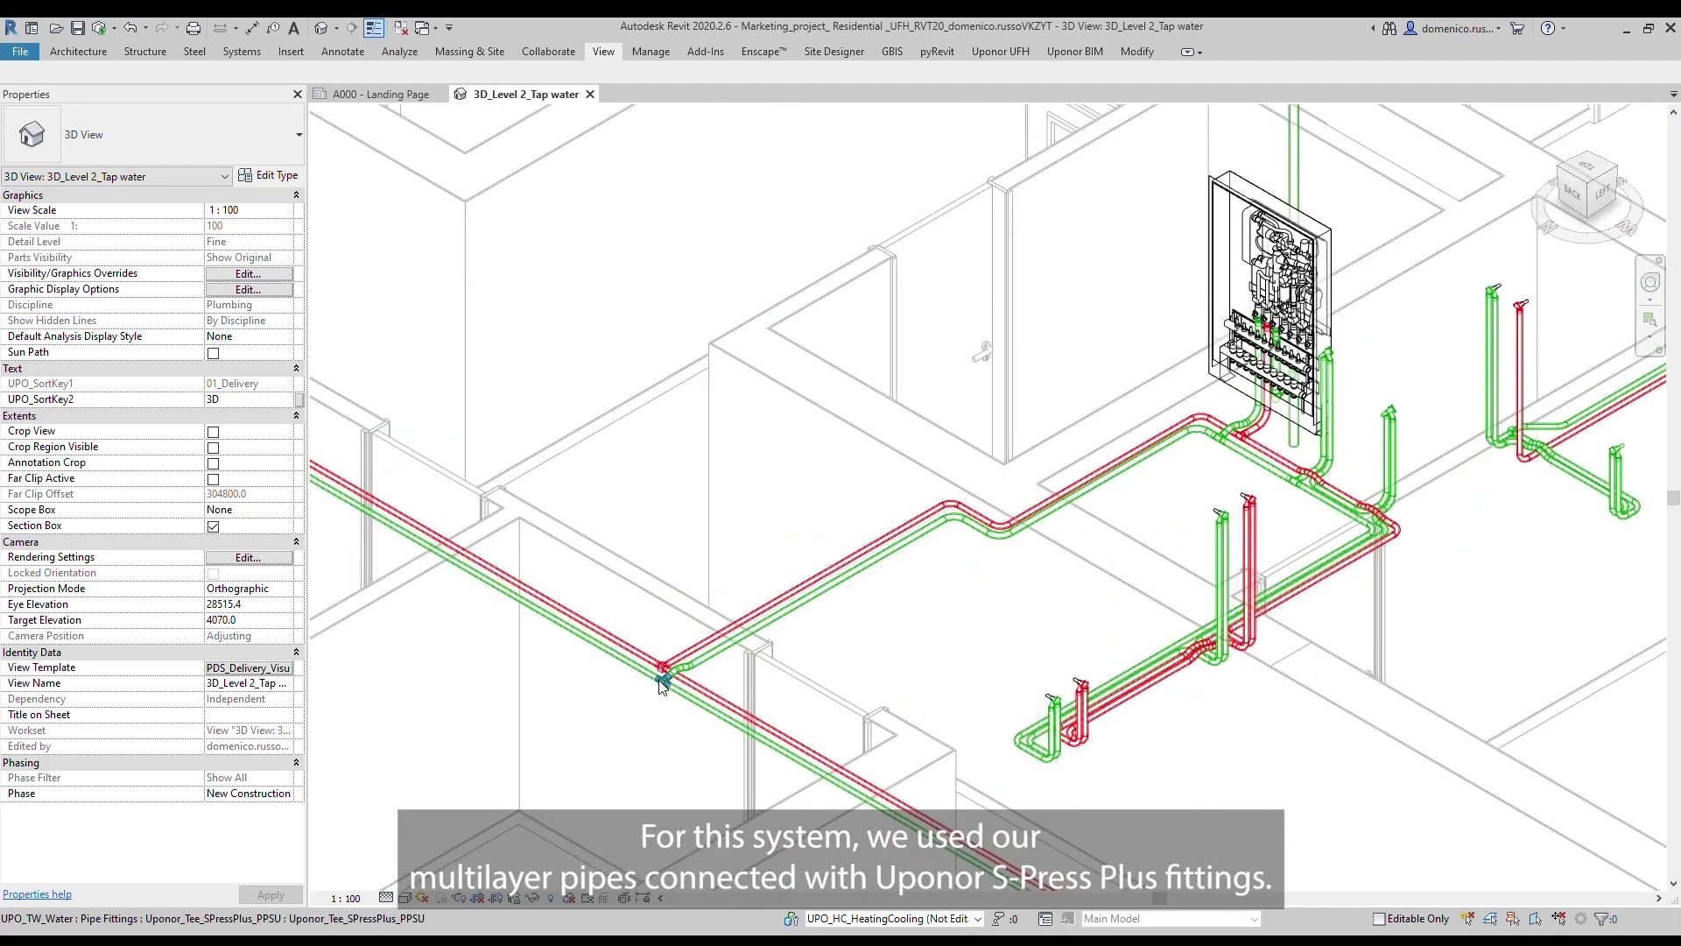
click(665, 670)
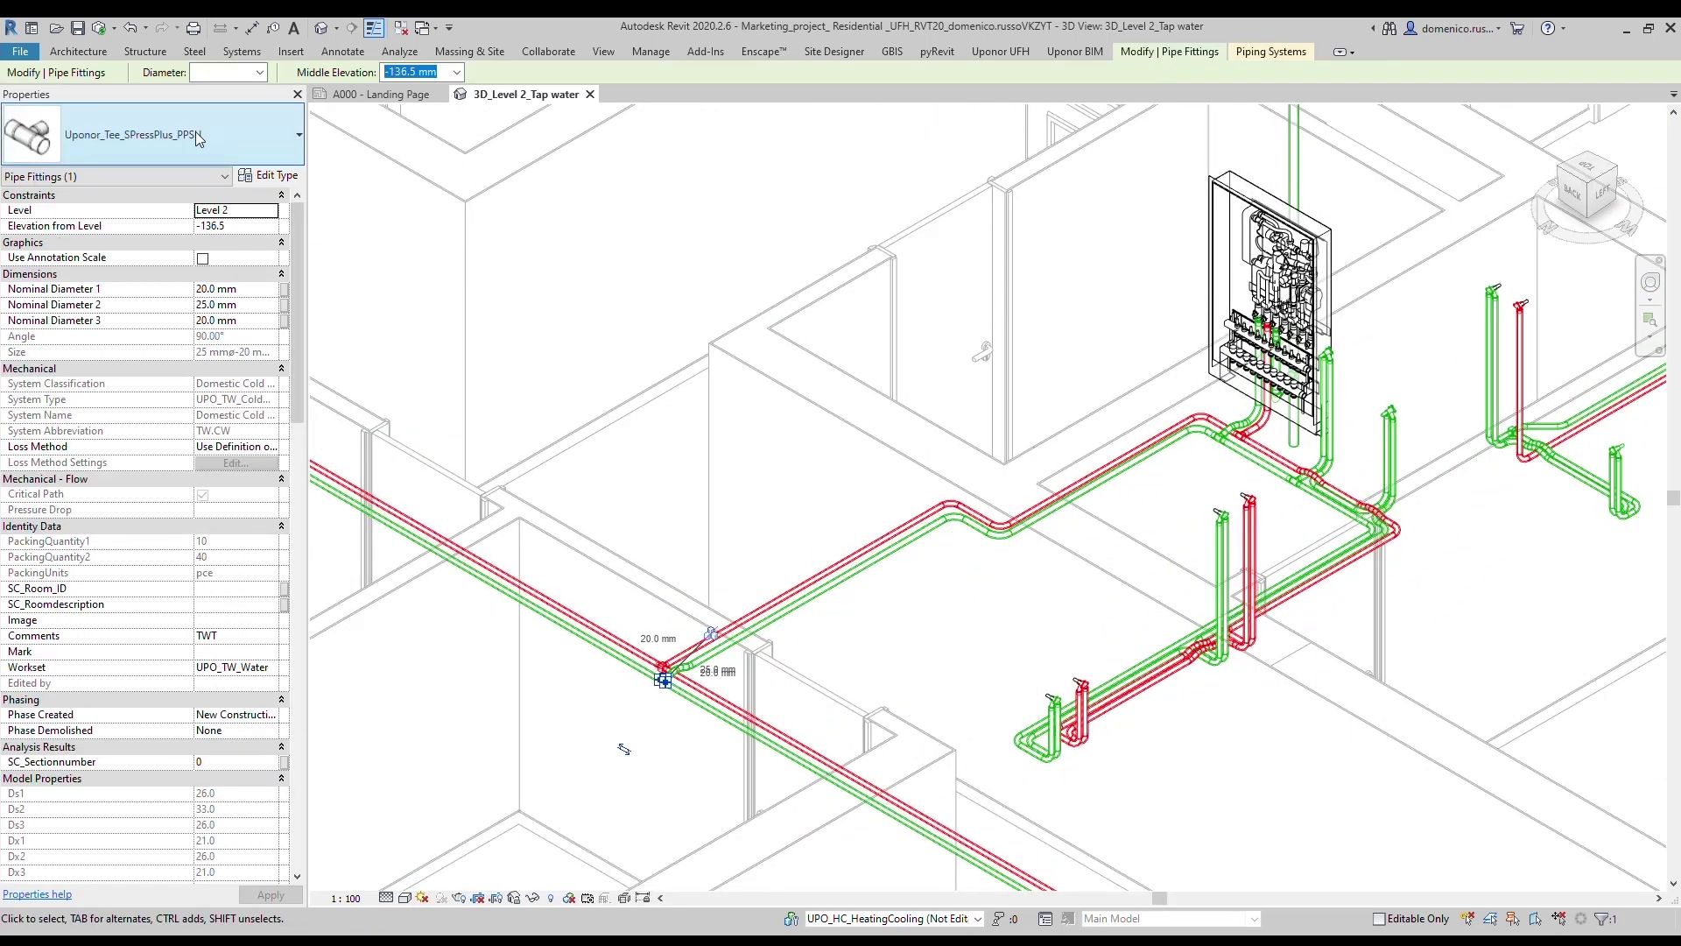
key(Escape)
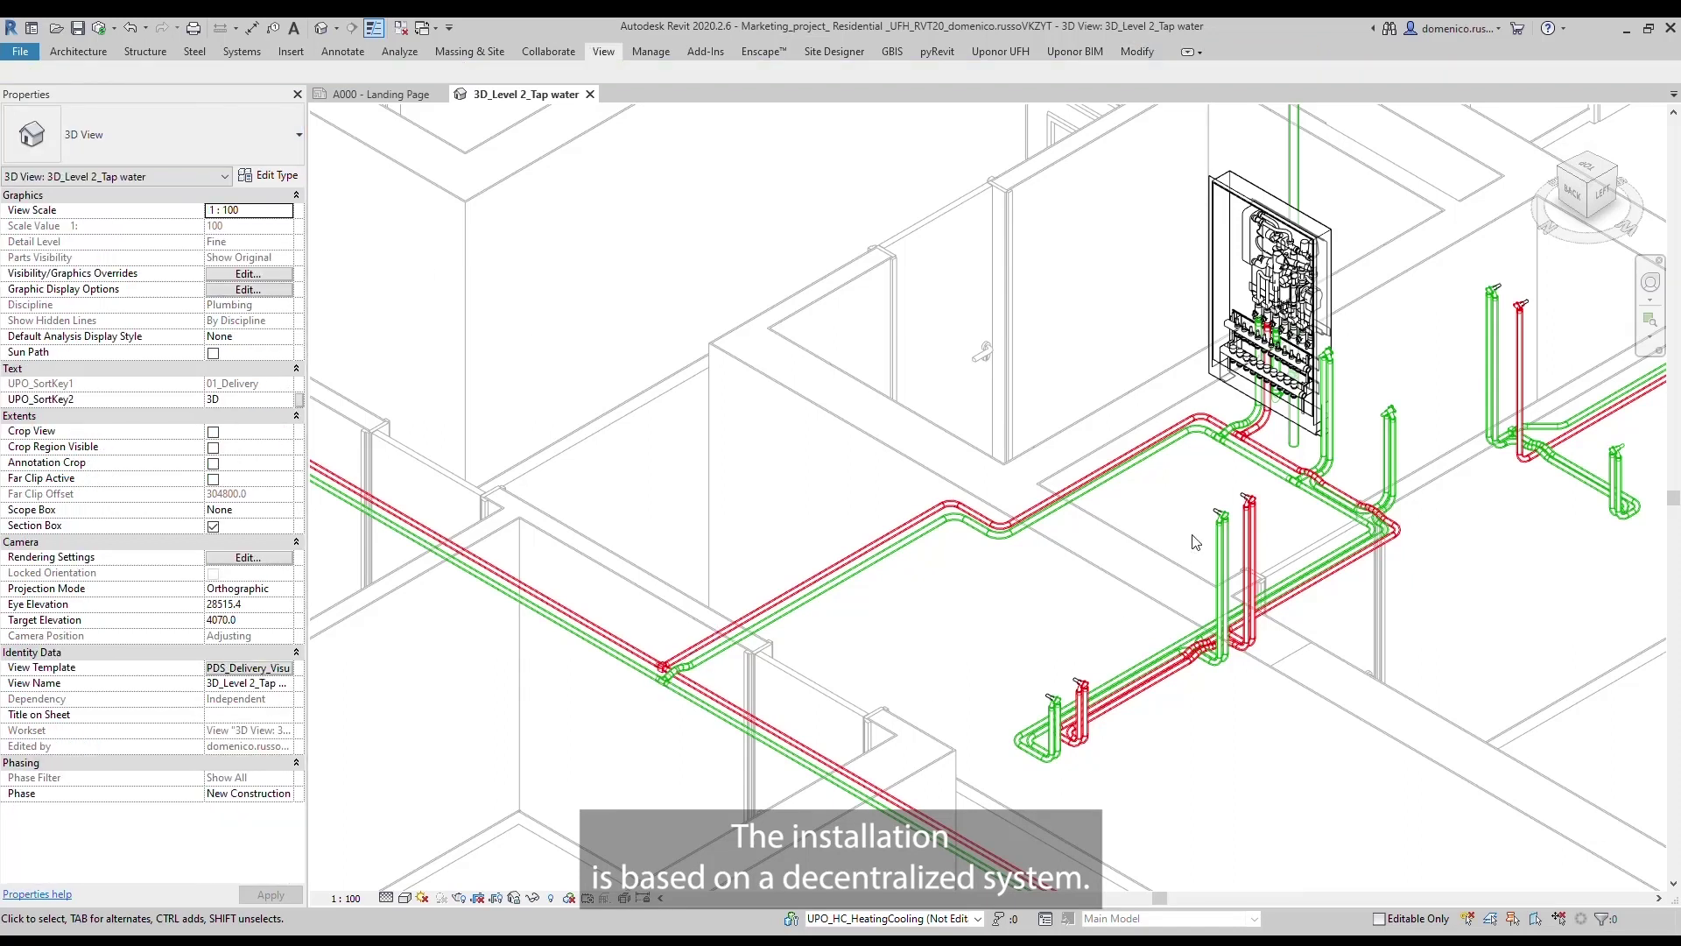
- Select the cold-water branch network, then Tab-select the pipe network up to the equipment
click(1297, 444)
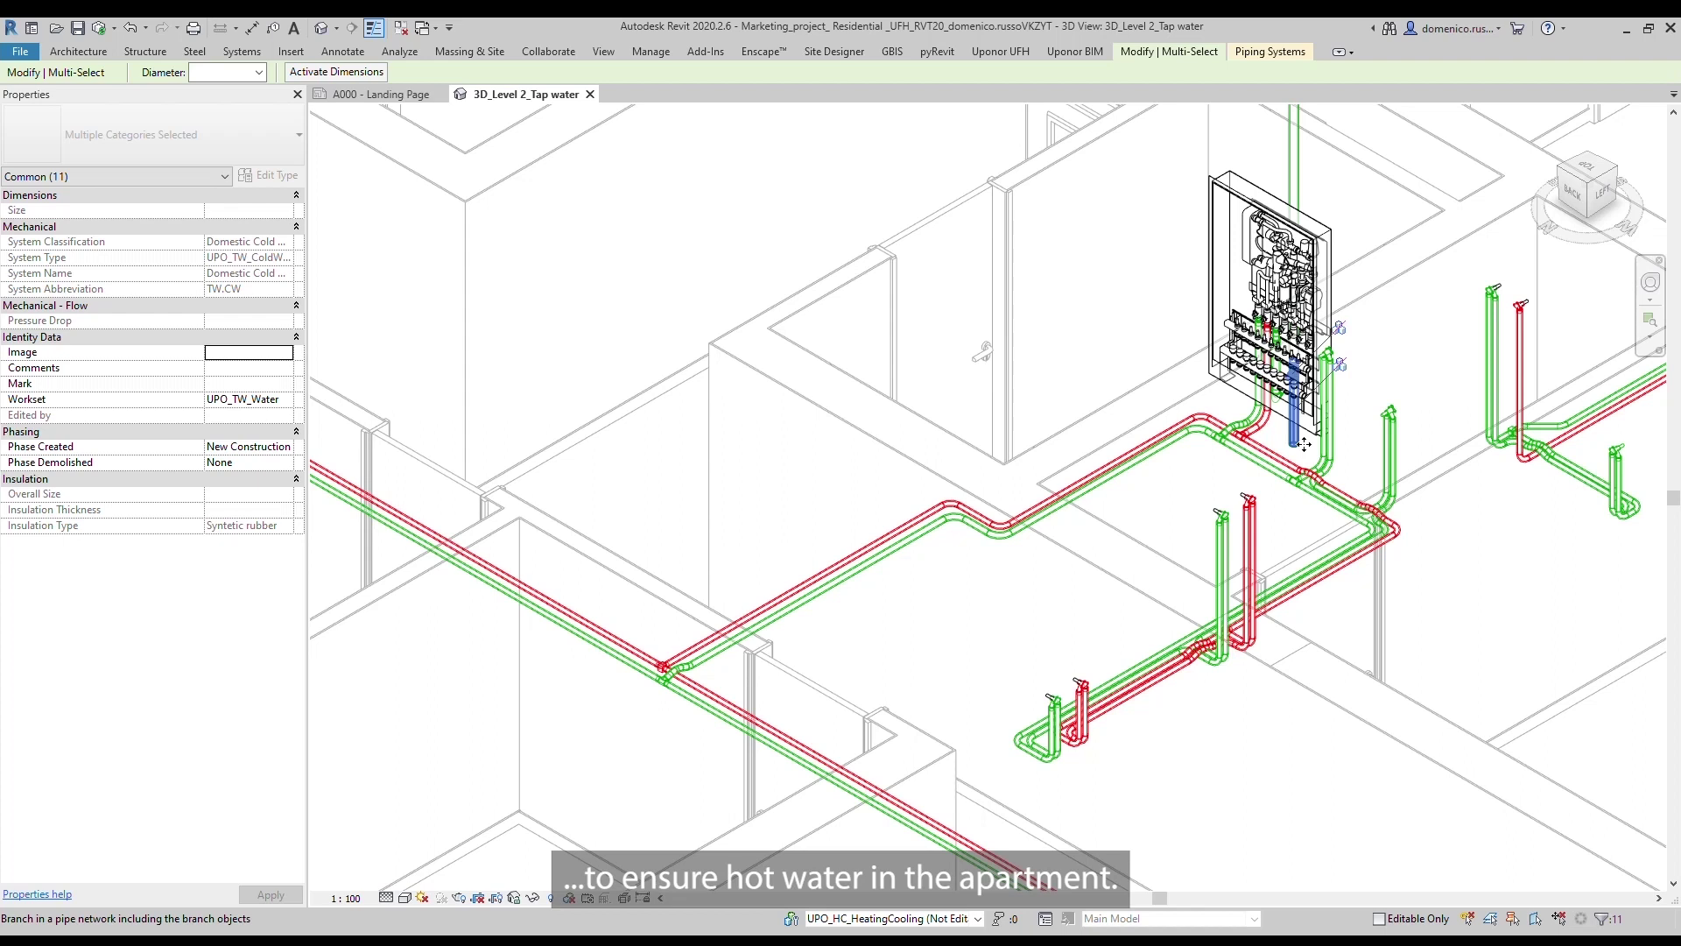
key(Escape)
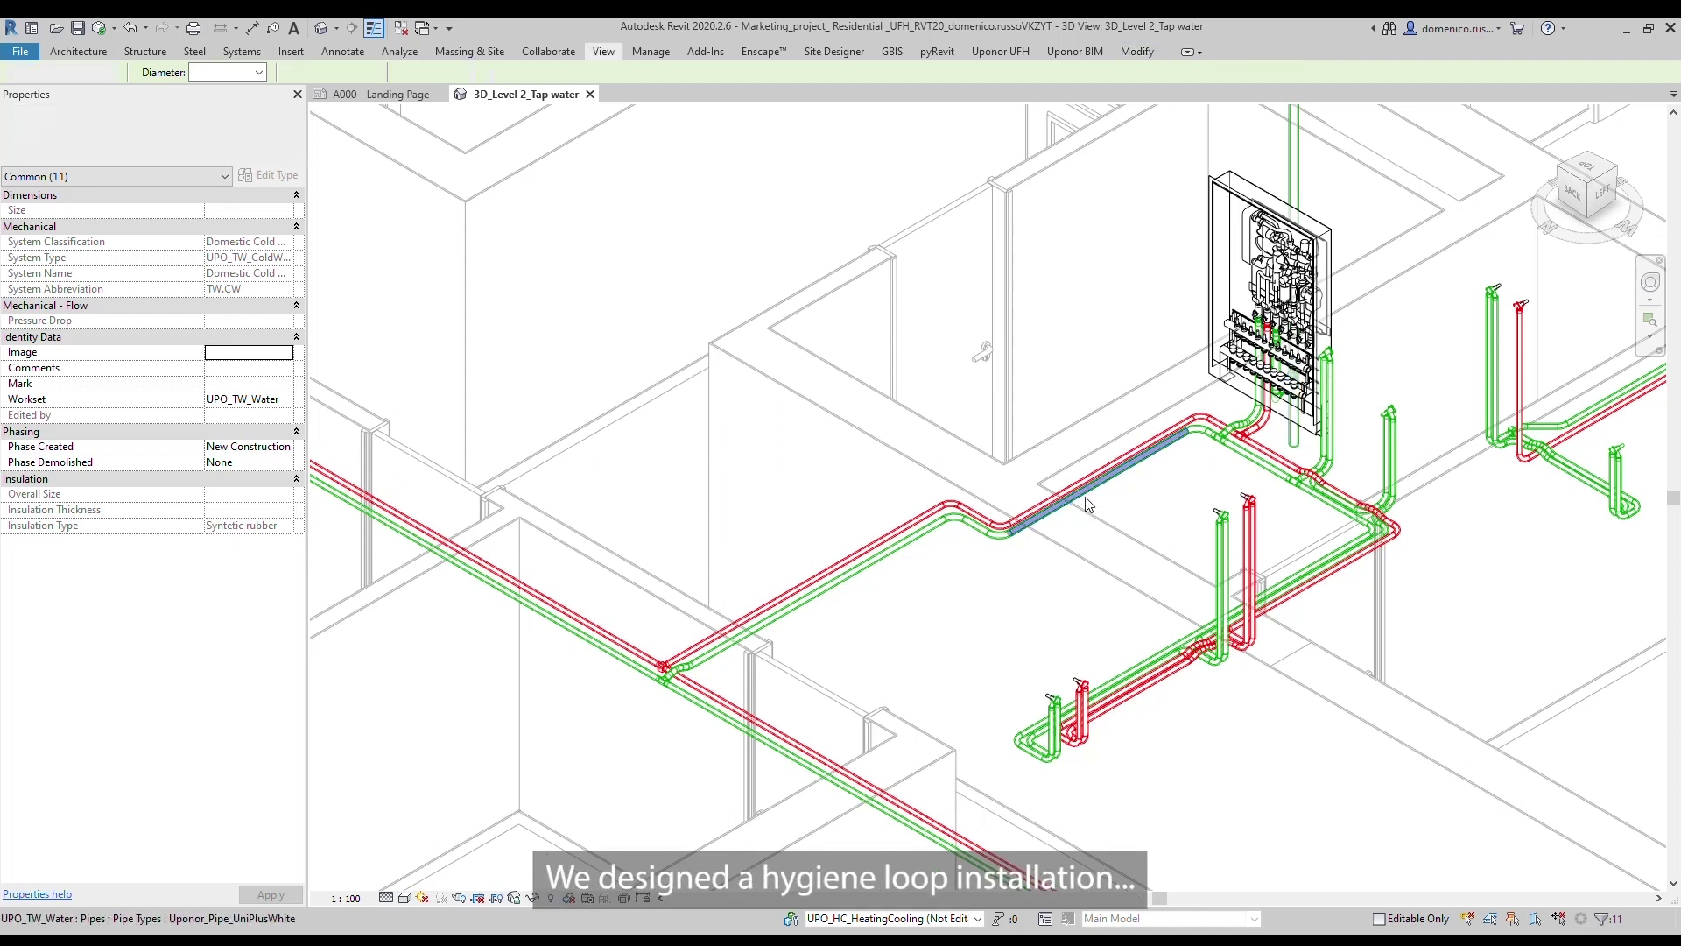
key(Tab)
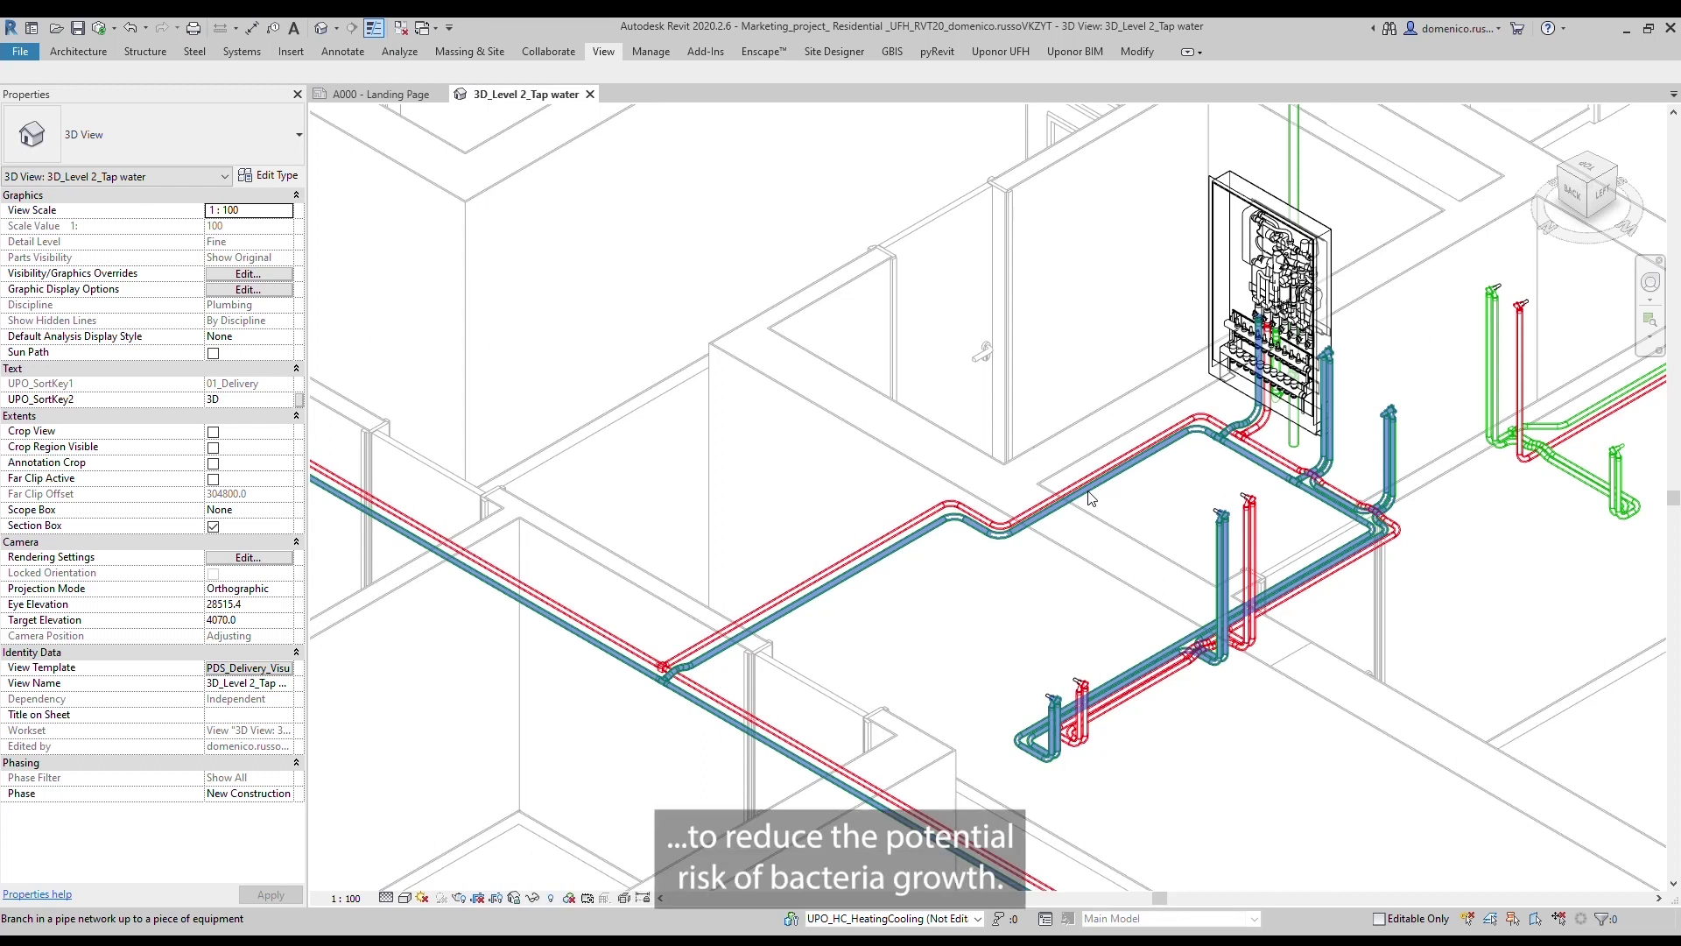
click(1148, 487)
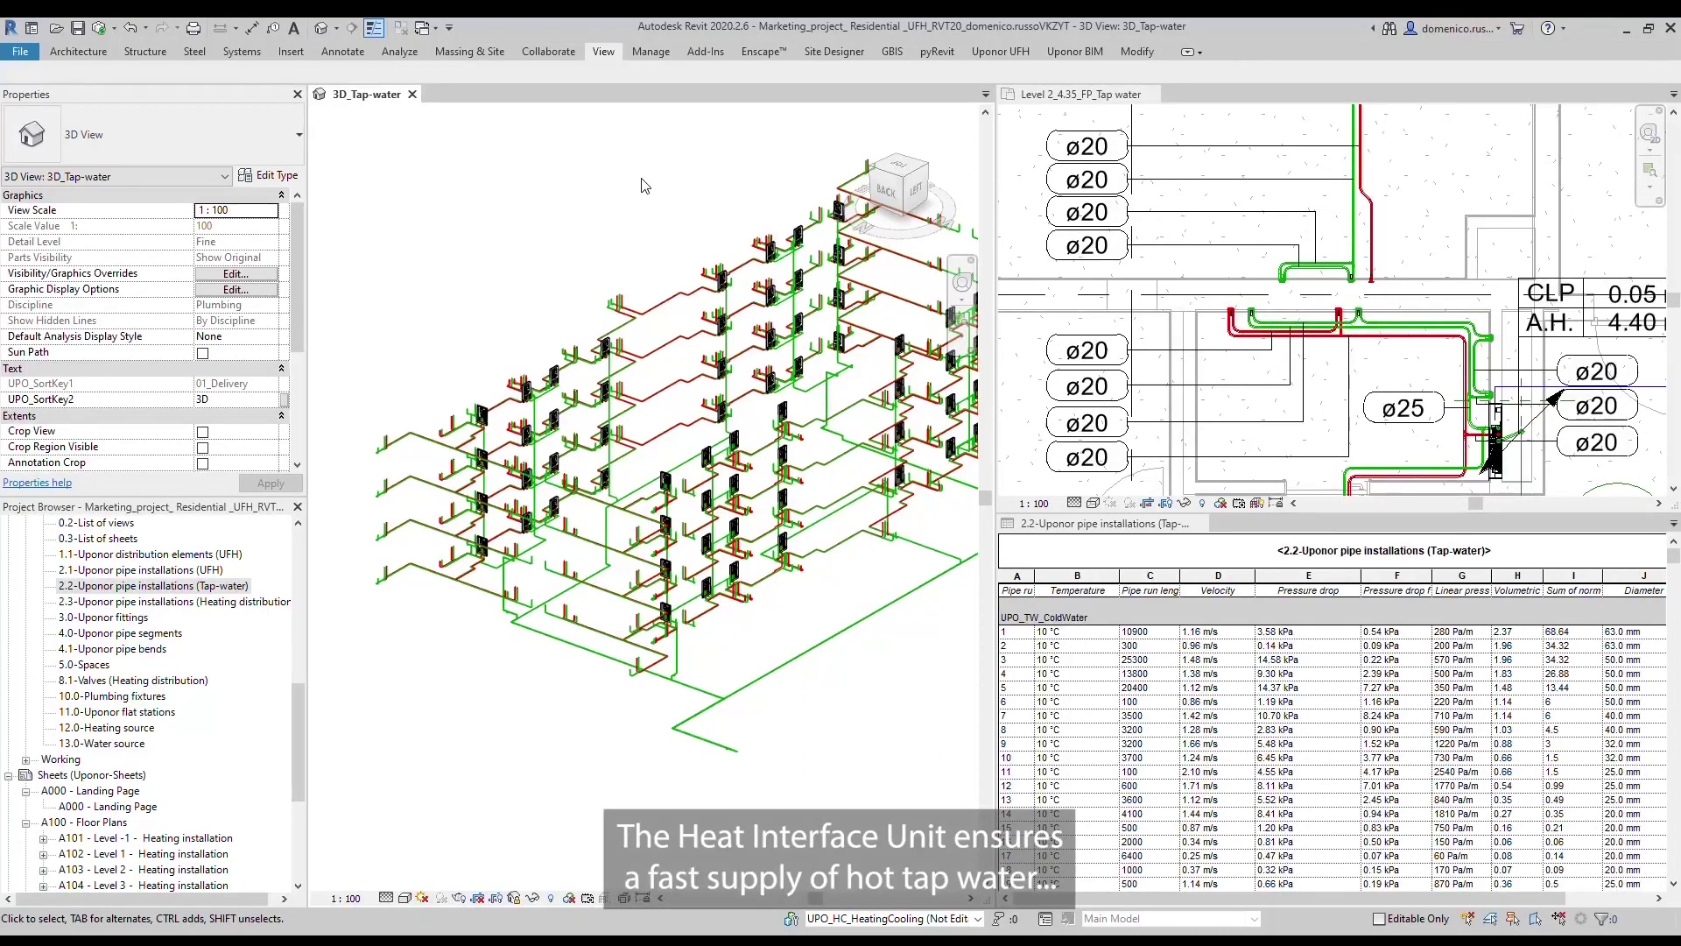
- Select the washbasin in the Level 2_4.35_FP_Tap water plan to show its 0.07 L/s outflow
scroll(667, 493, up, 3)
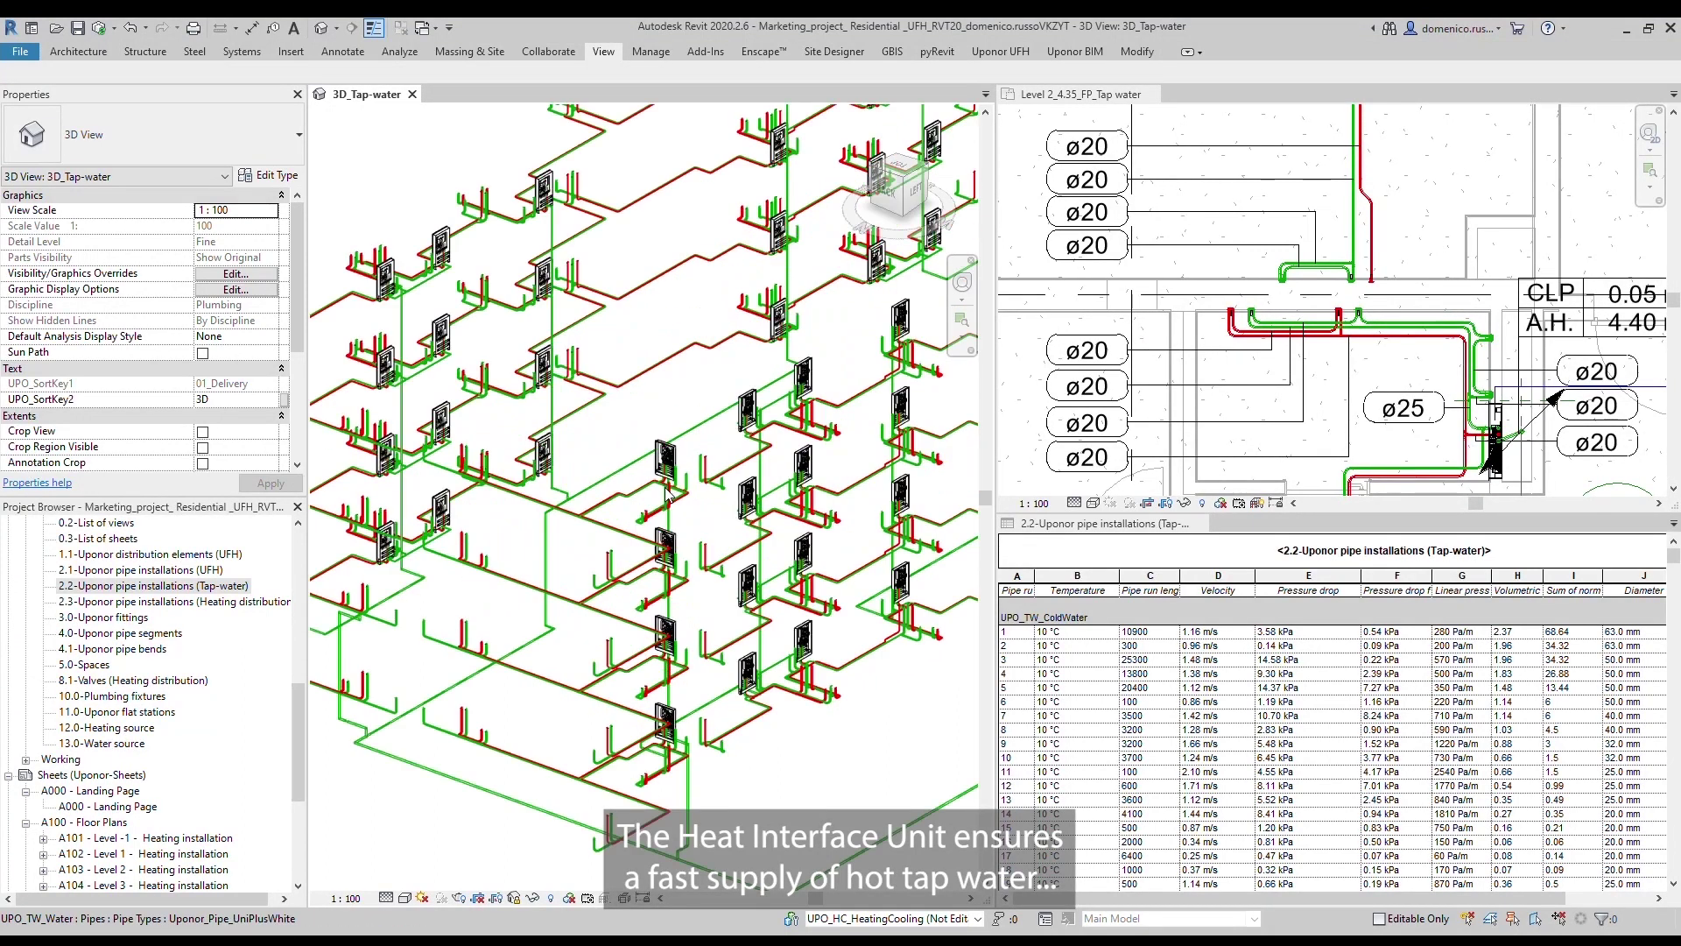
scroll(665, 491, up, 4)
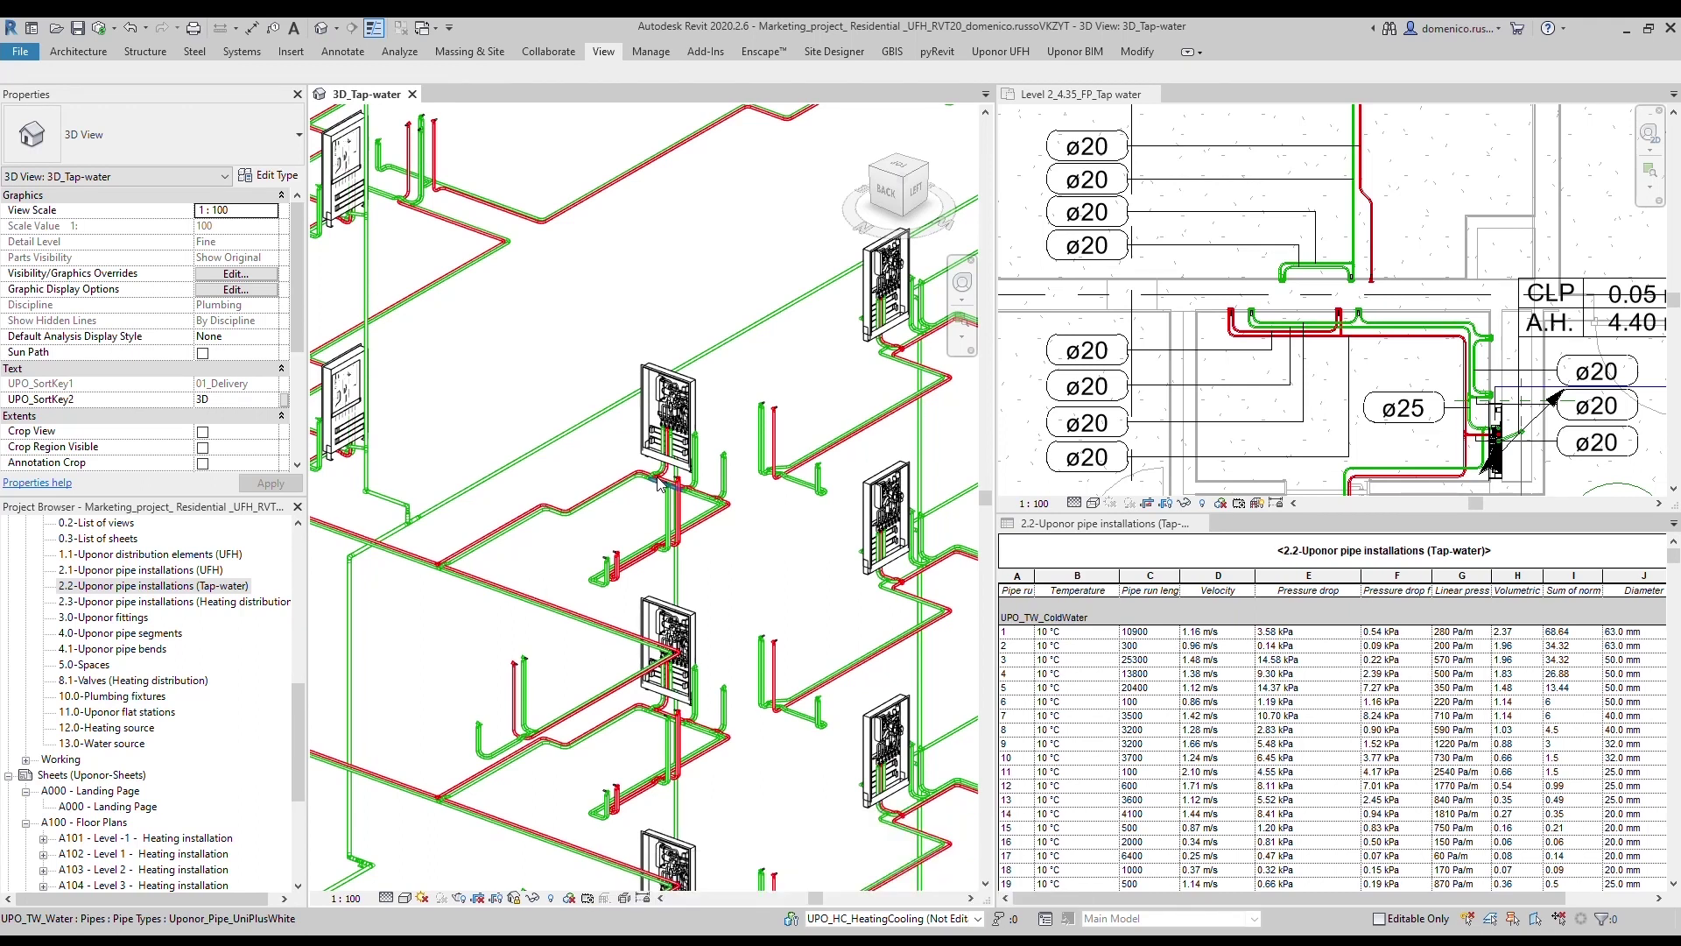
click(1082, 417)
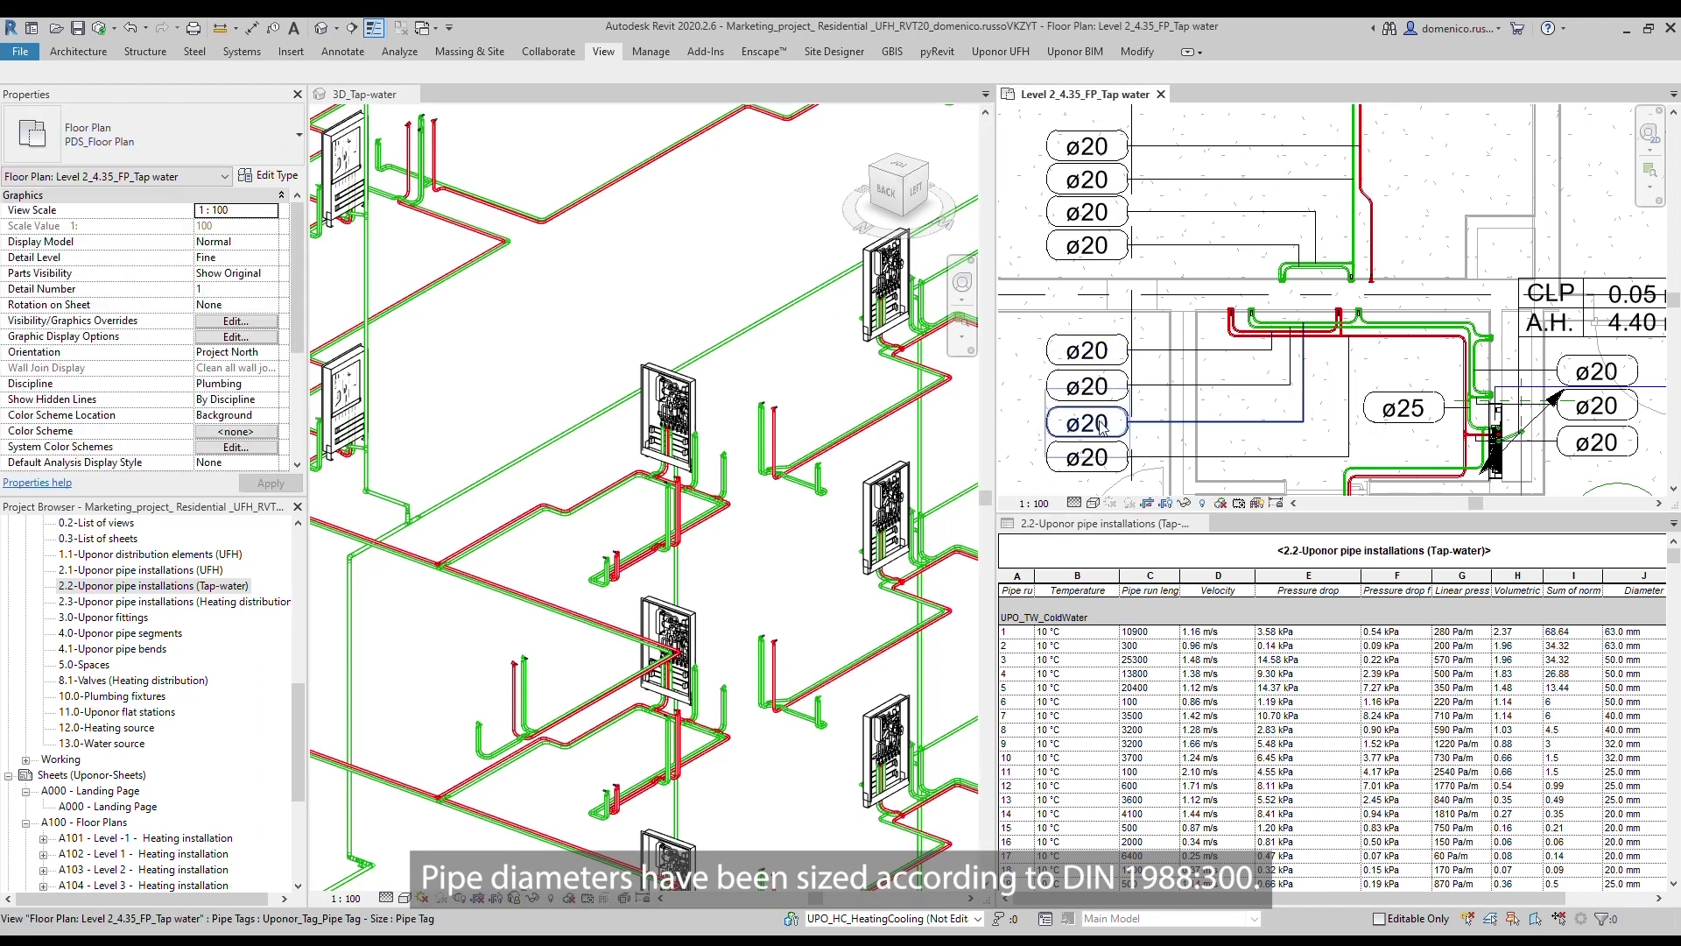
scroll(1347, 318, up, 2)
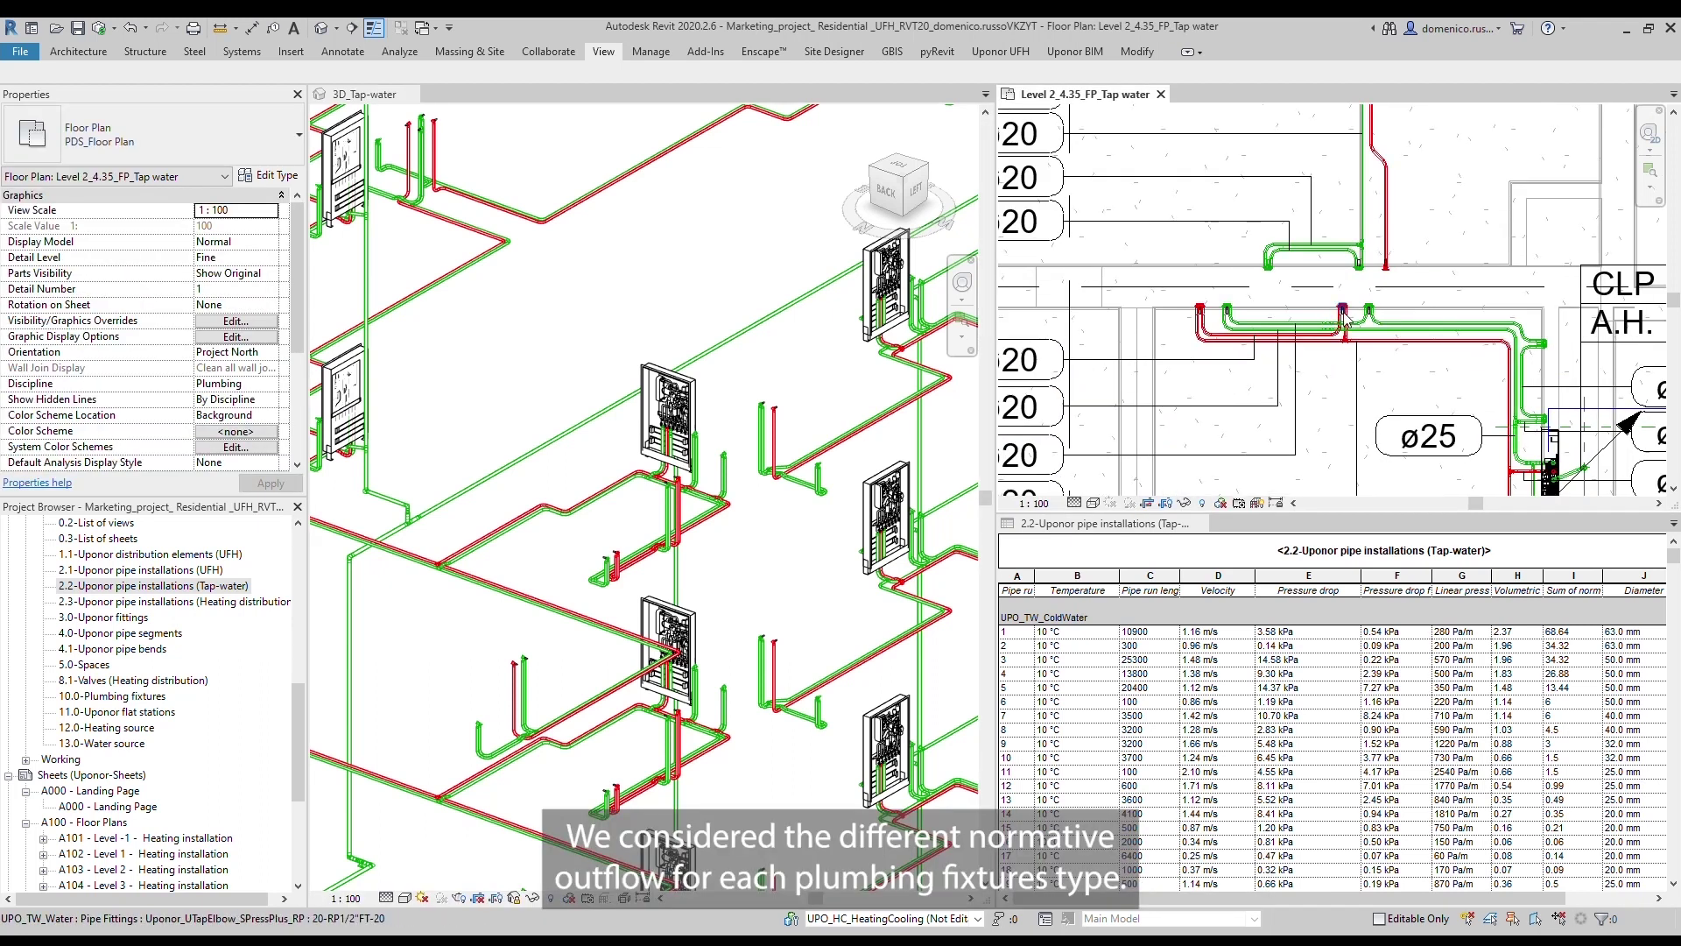
scroll(1346, 321, up, 2)
click(1344, 322)
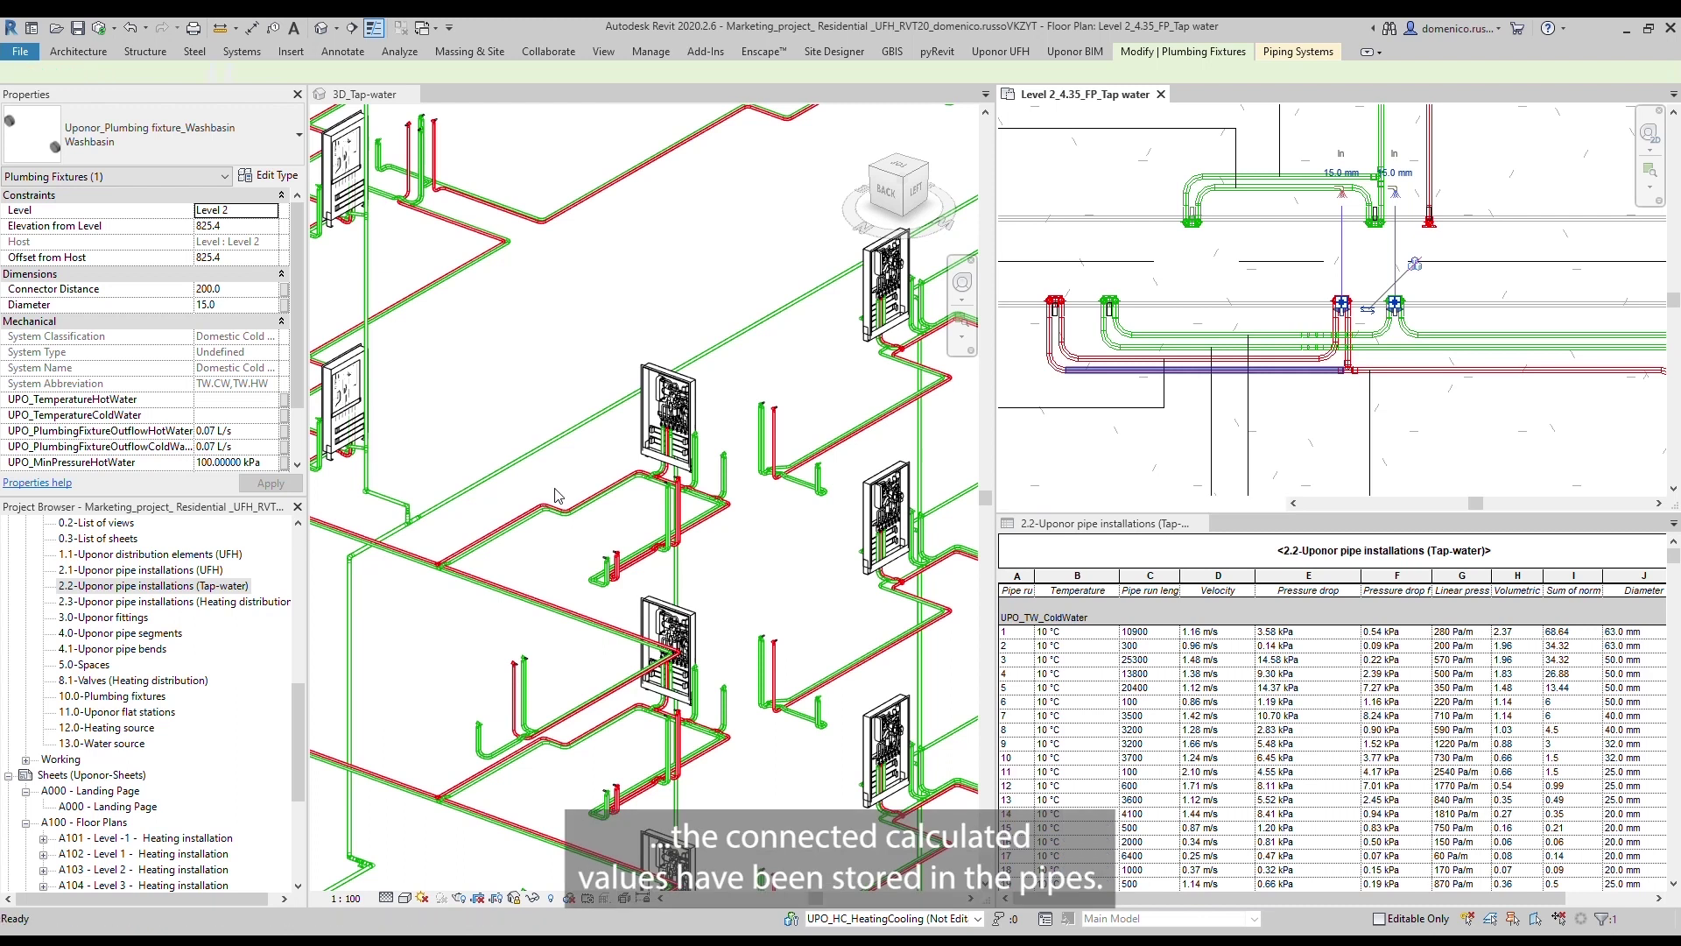
scroll(558, 494, up, 5)
- Check a cold-water pipe's UPO_ values (1.12 m/s velocity, 7.70 kPa pressure drop), then reactivate the 3D view
click(517, 562)
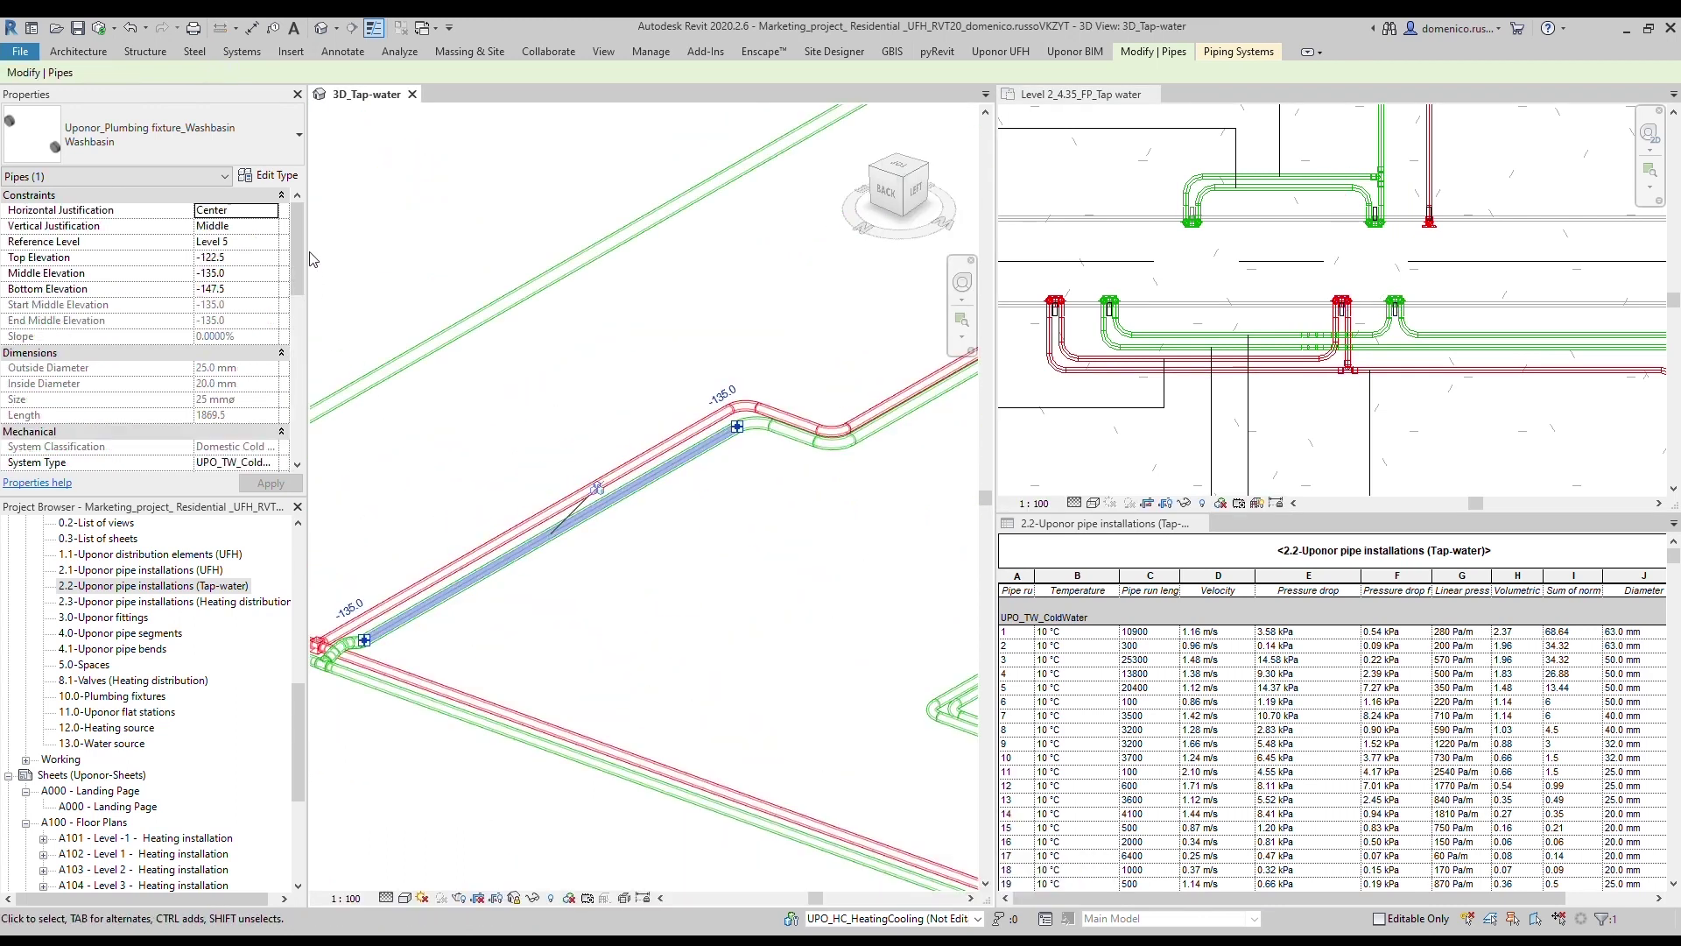
drag(298, 242, 274, 344)
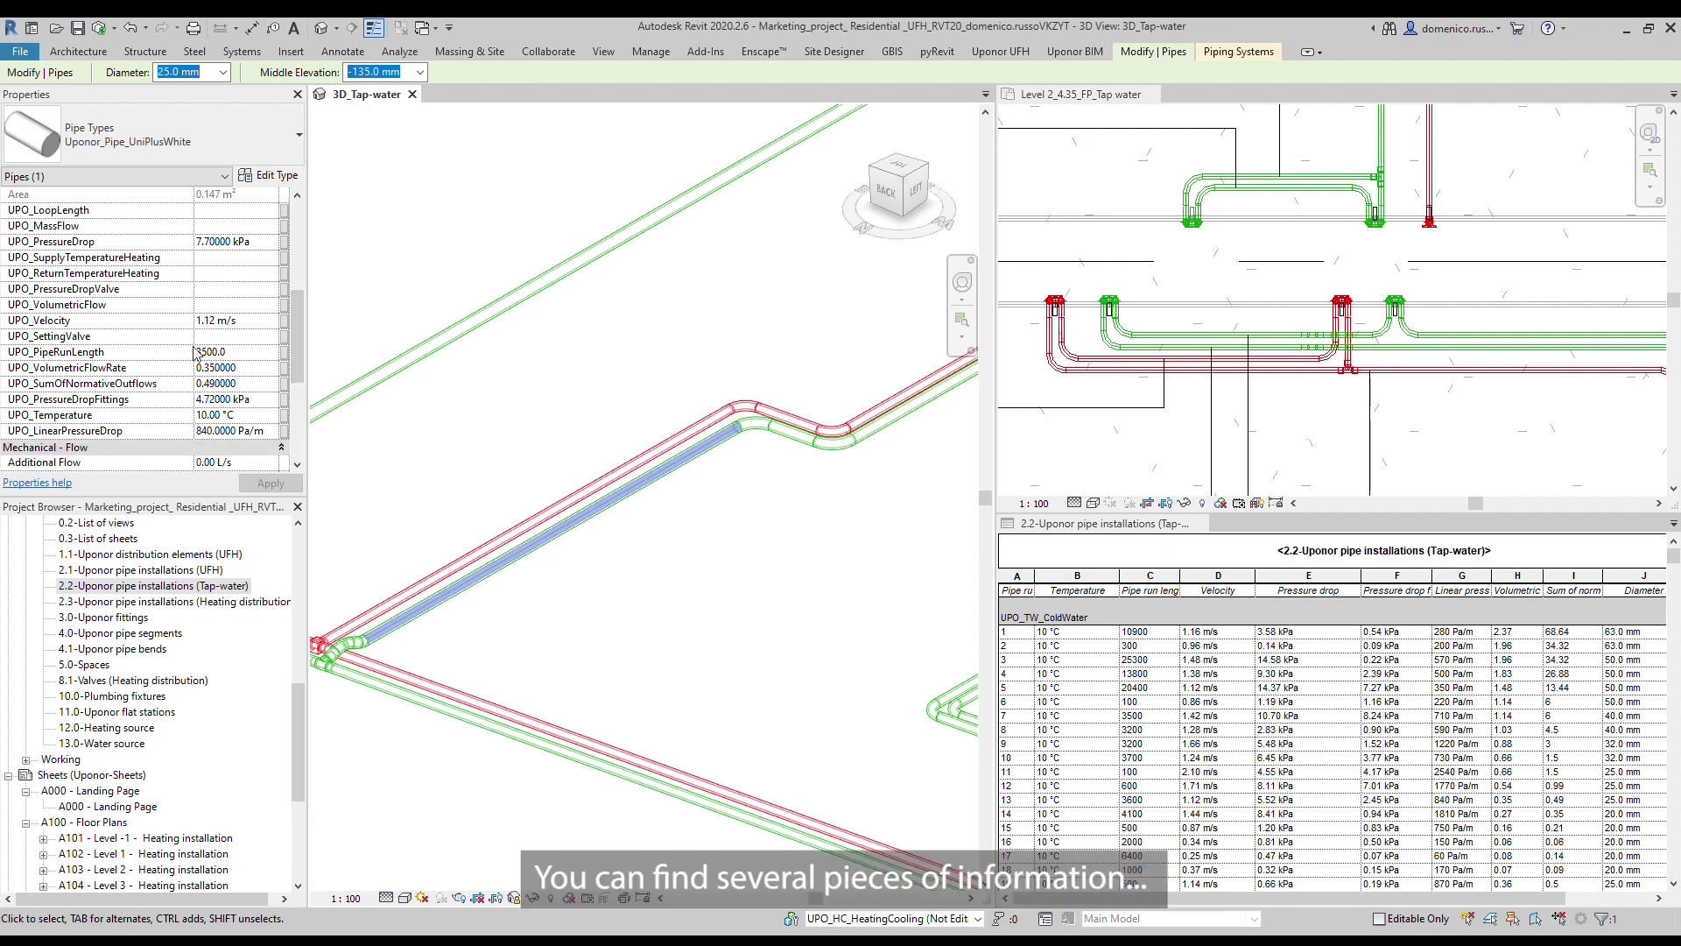
key(Escape)
mouse_move(1078, 901)
mouse_down()
mouse_move(1168, 898)
mouse_move(1091, 895)
mouse_up()
click(768, 714)
scroll(569, 701, down, 2)
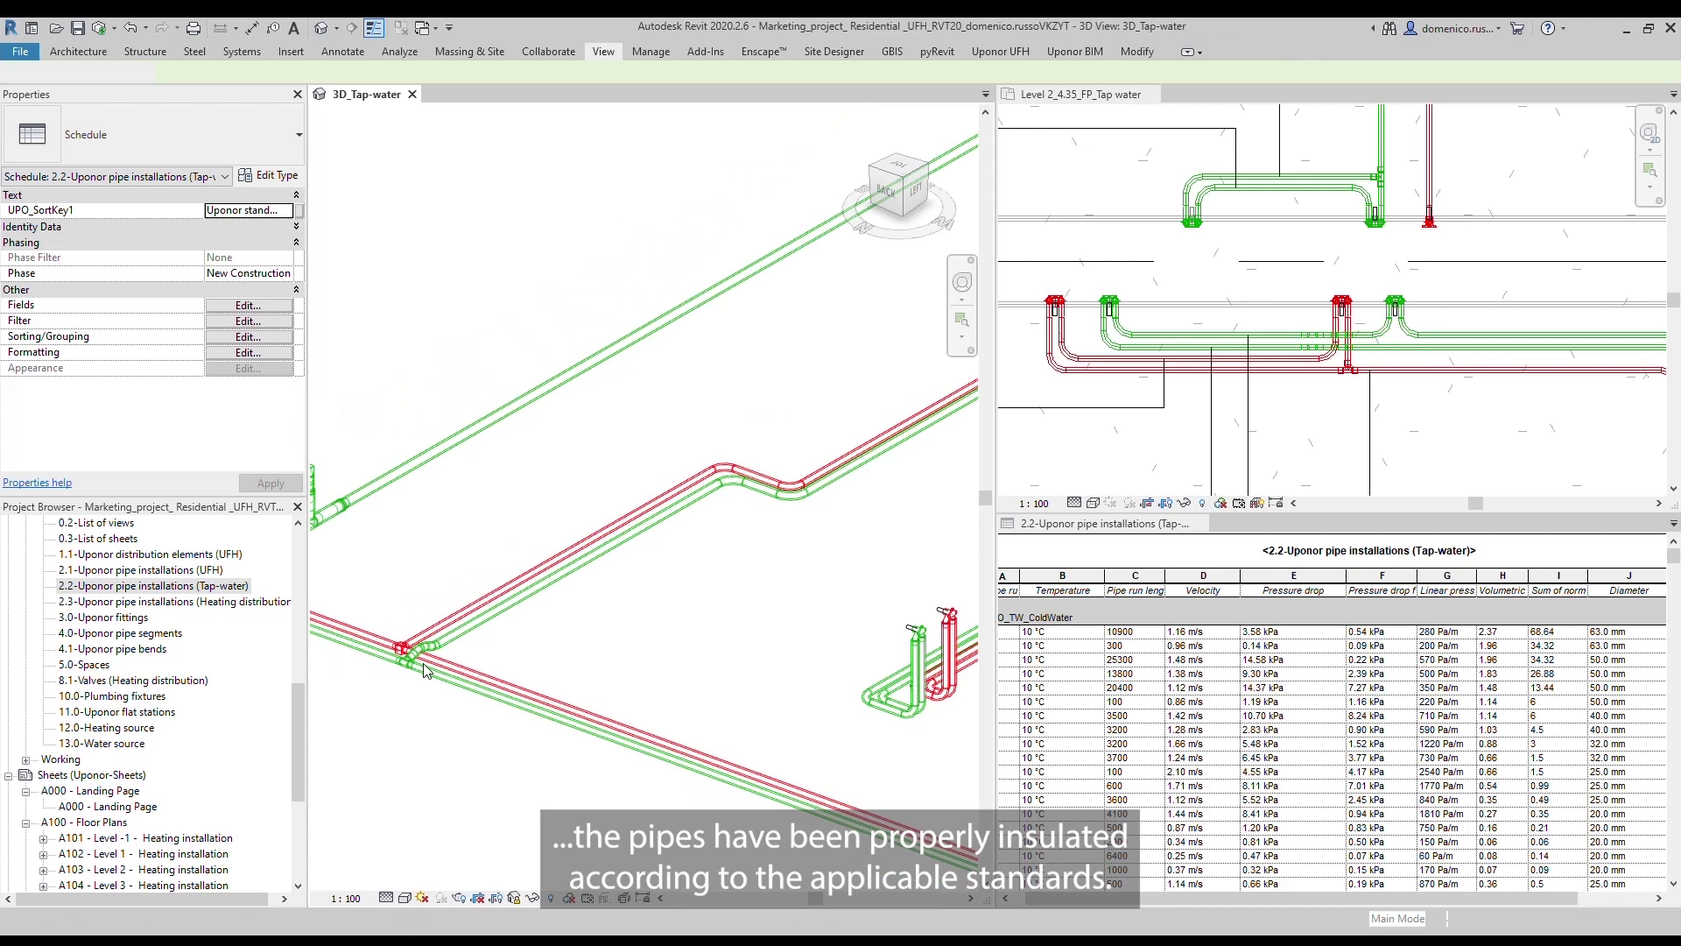
scroll(379, 701, up, 5)
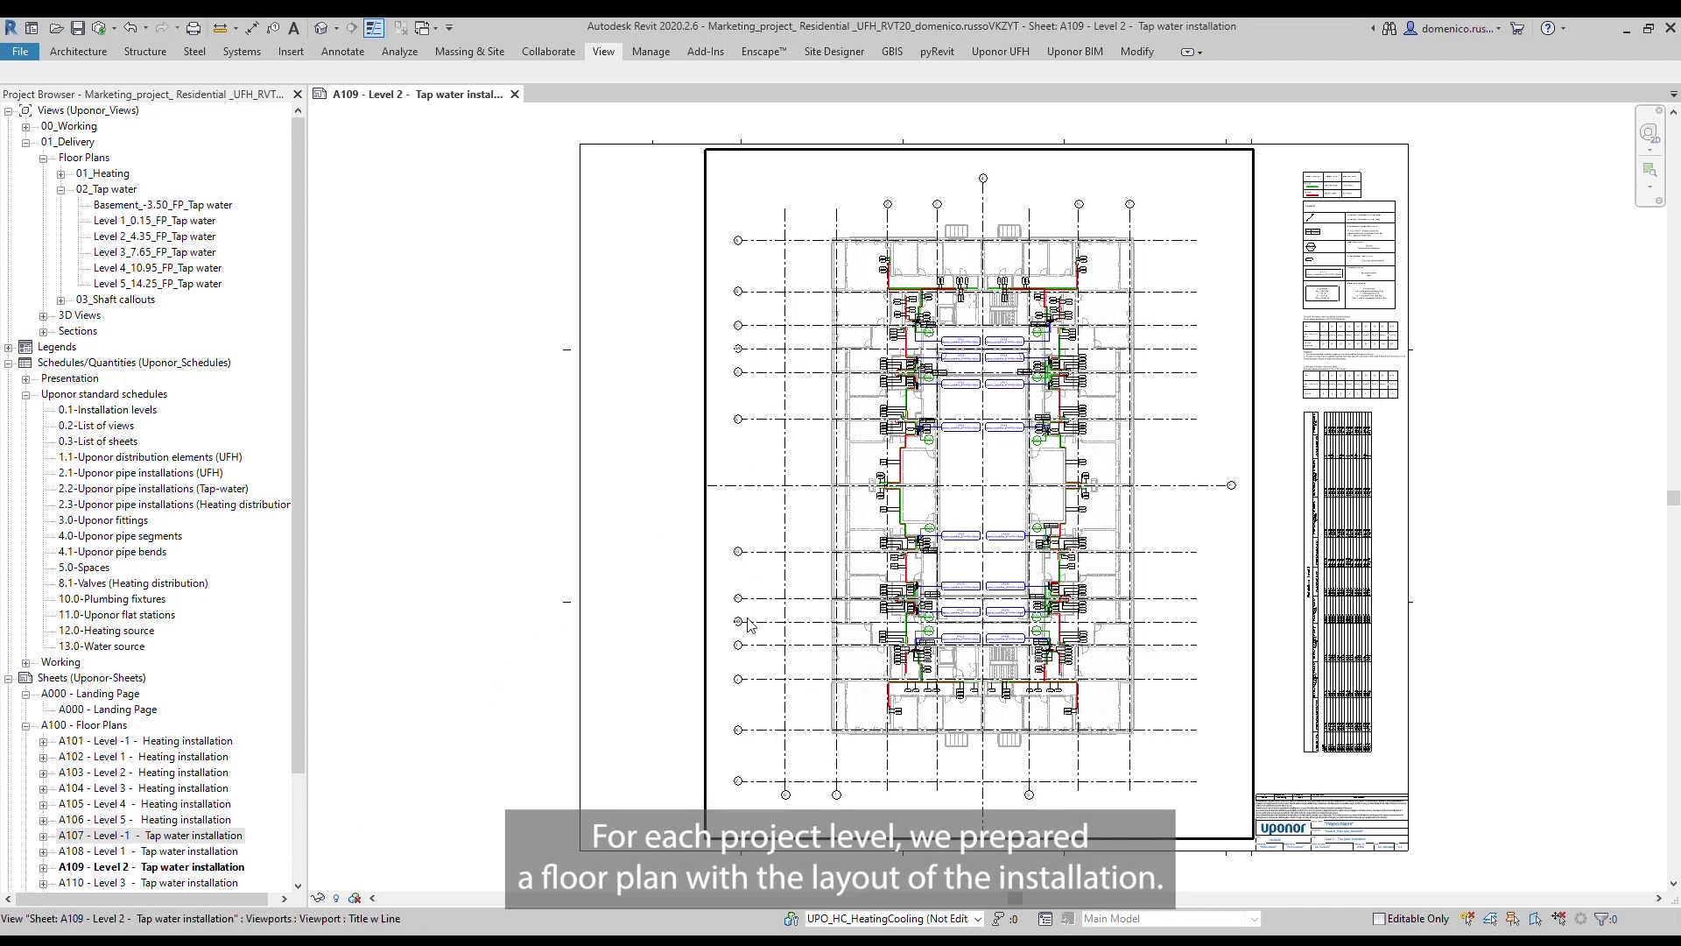
- Zoom into the A109 sheet's pipe tags, then its symbol legend and insulation thickness tables
scroll(919, 583, up, 5)
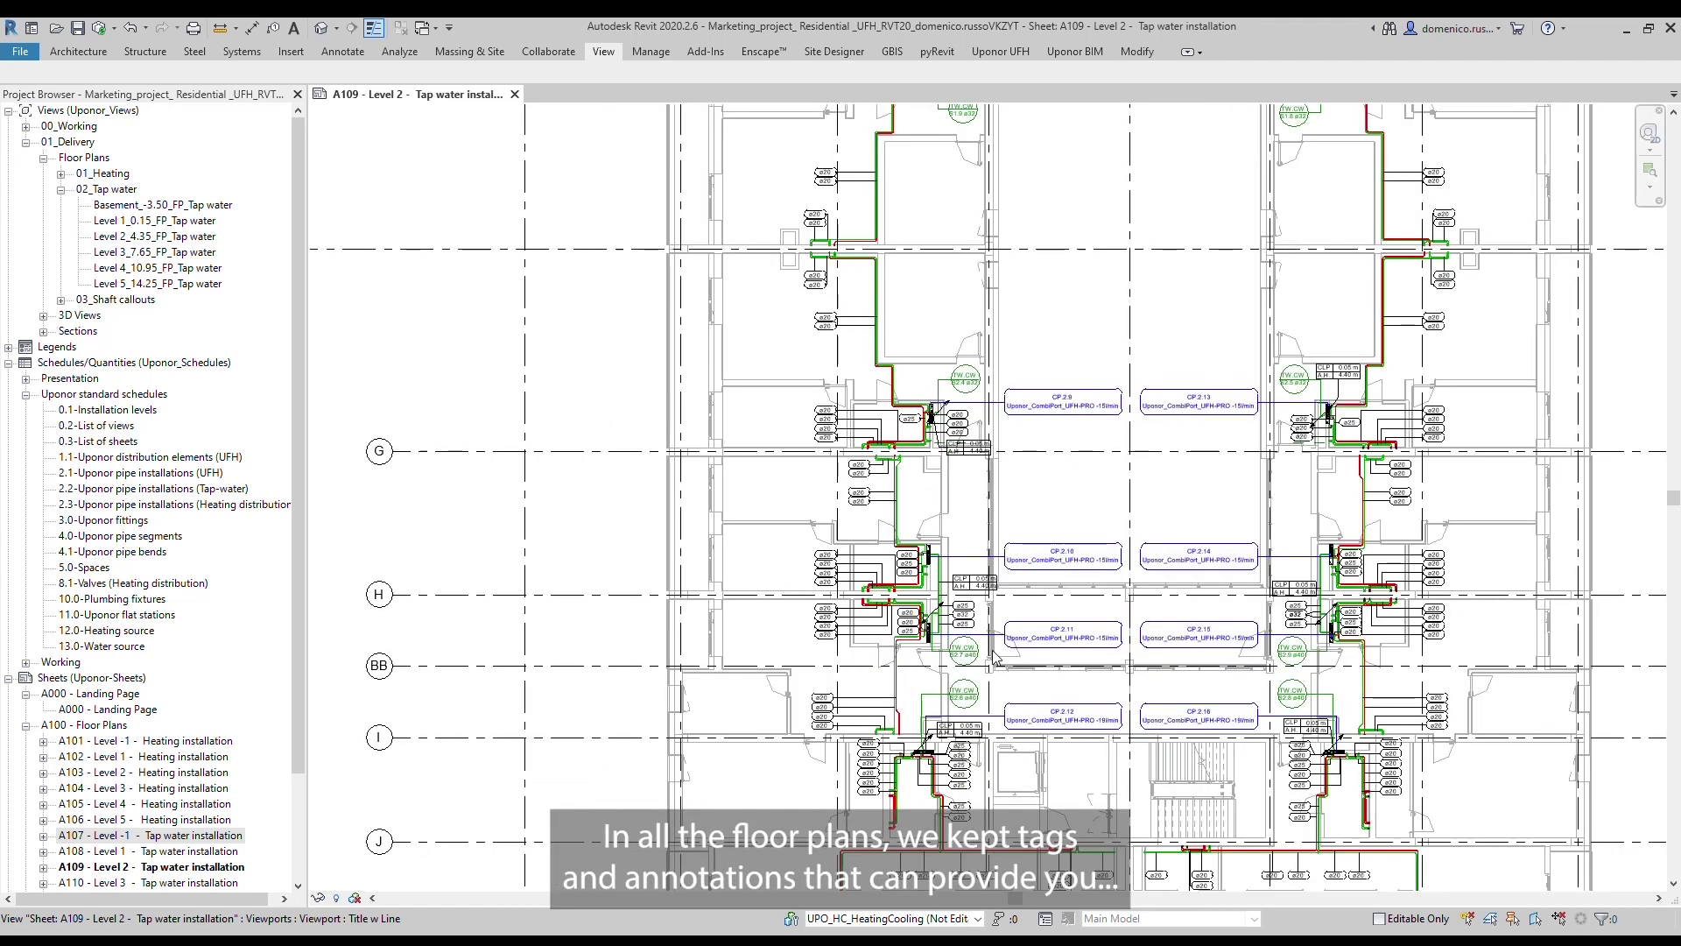
scroll(993, 657, up, 3)
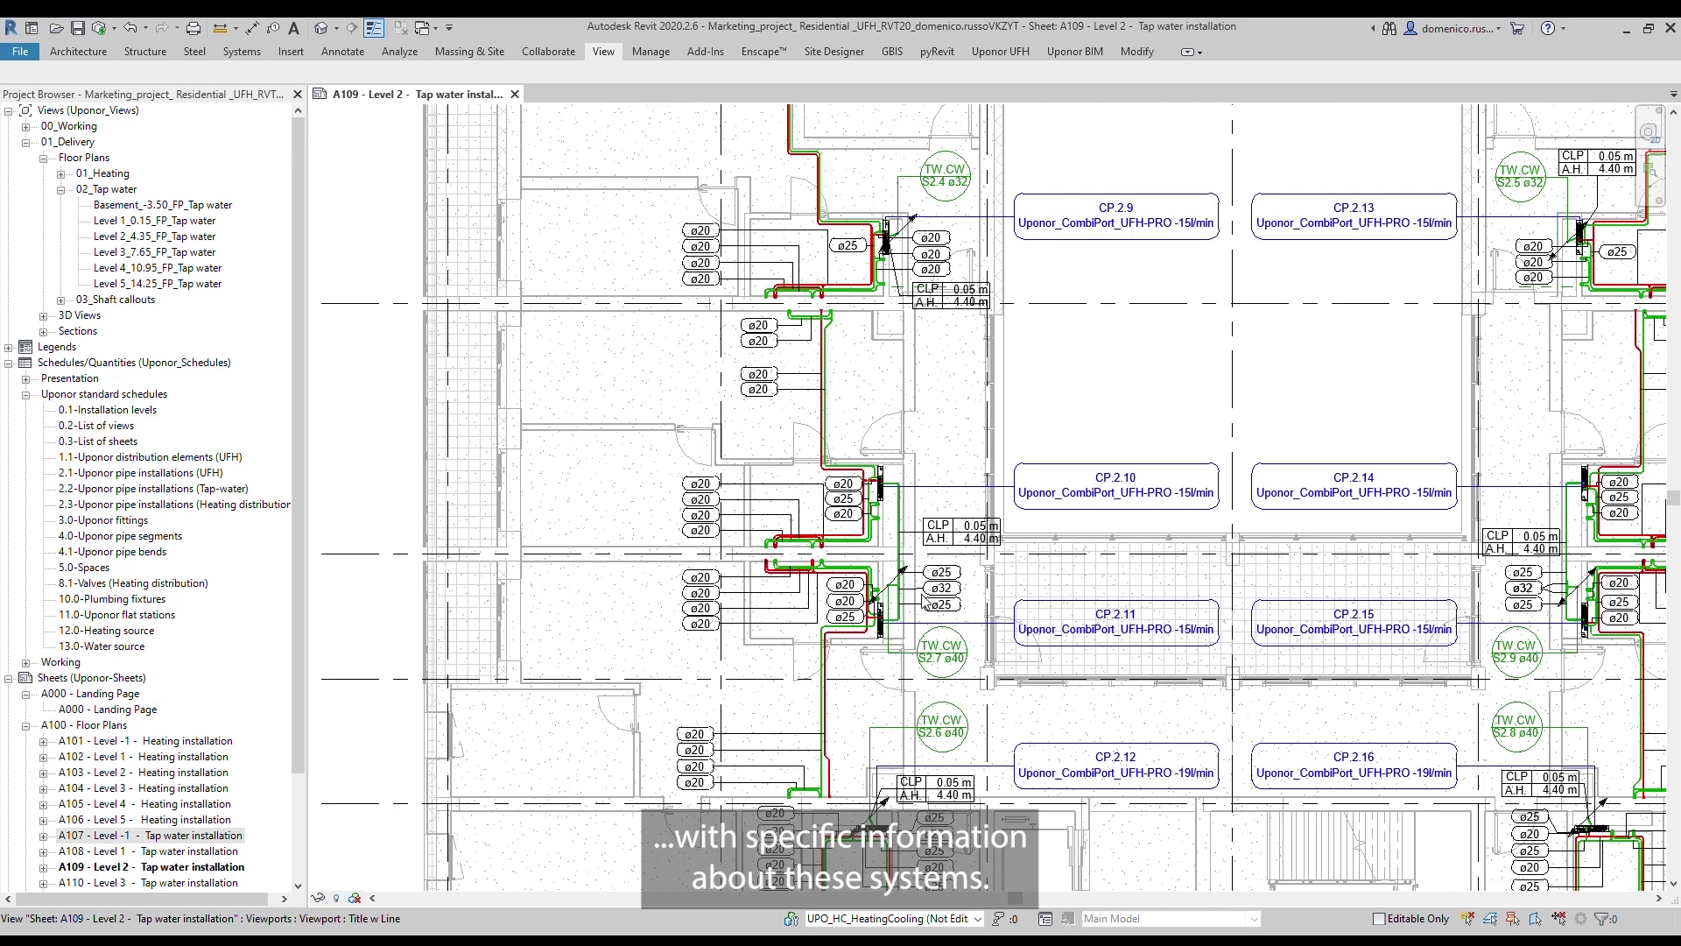
scroll(925, 601, down, 8)
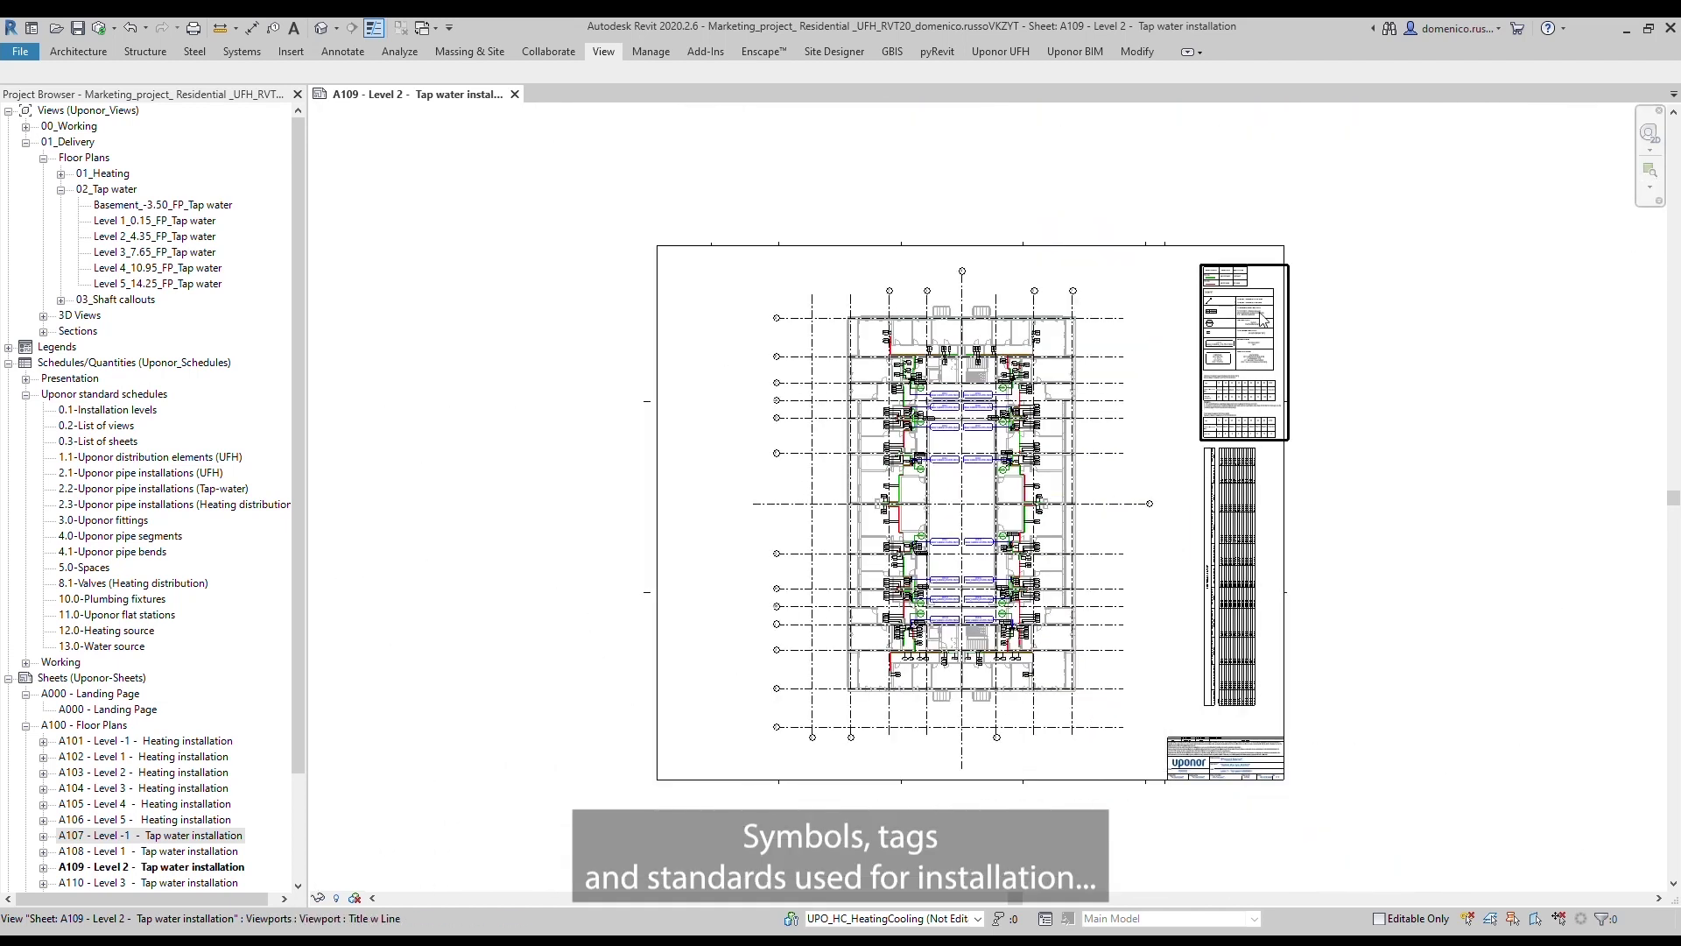
scroll(1261, 320, up, 5)
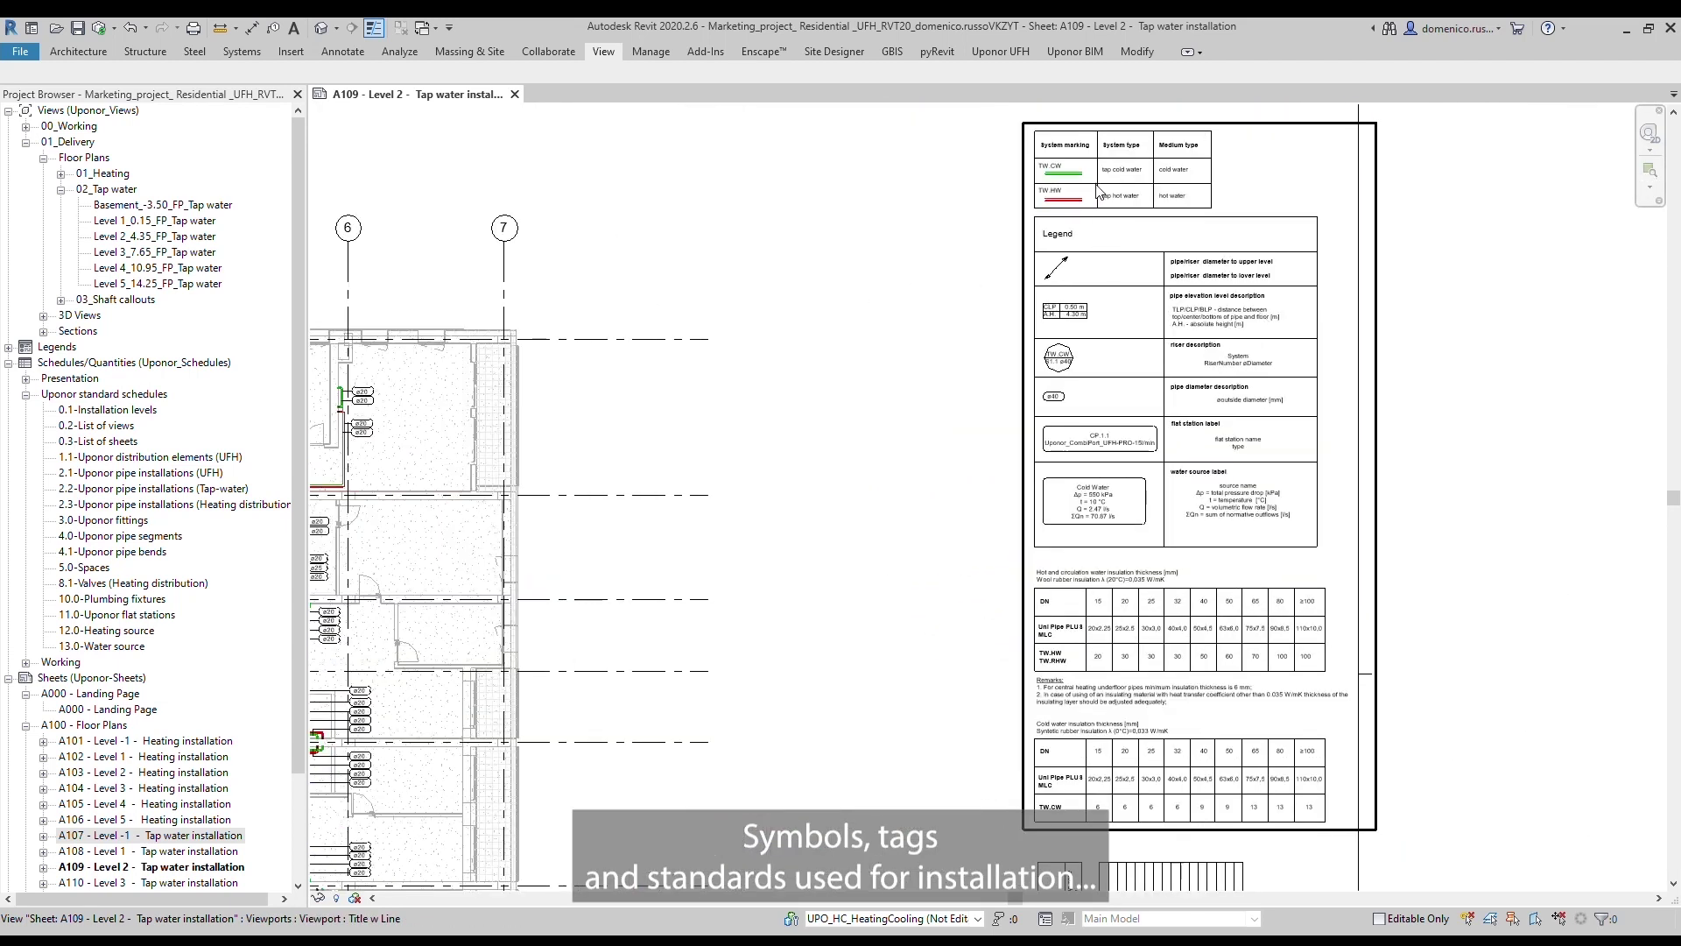
scroll(1168, 784, up, 4)
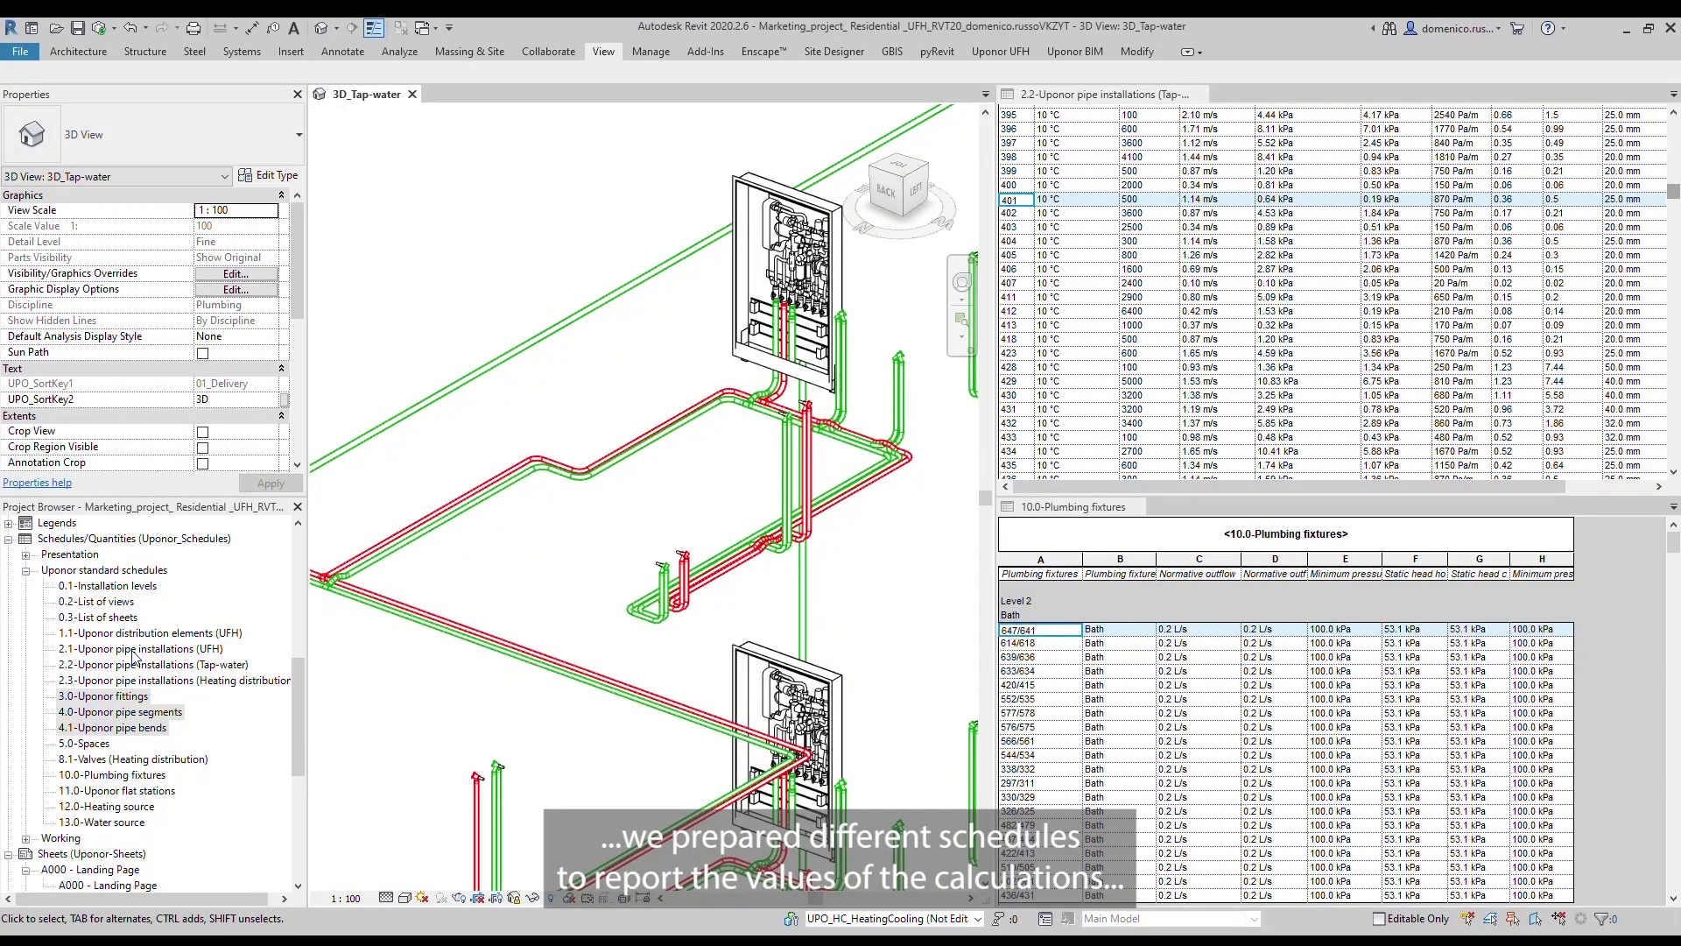
- Select schedules 3.0, 4.0 and 4.1, and highlight pipe run 402 from the 2.2 schedule in 3D
shift+click(134, 728)
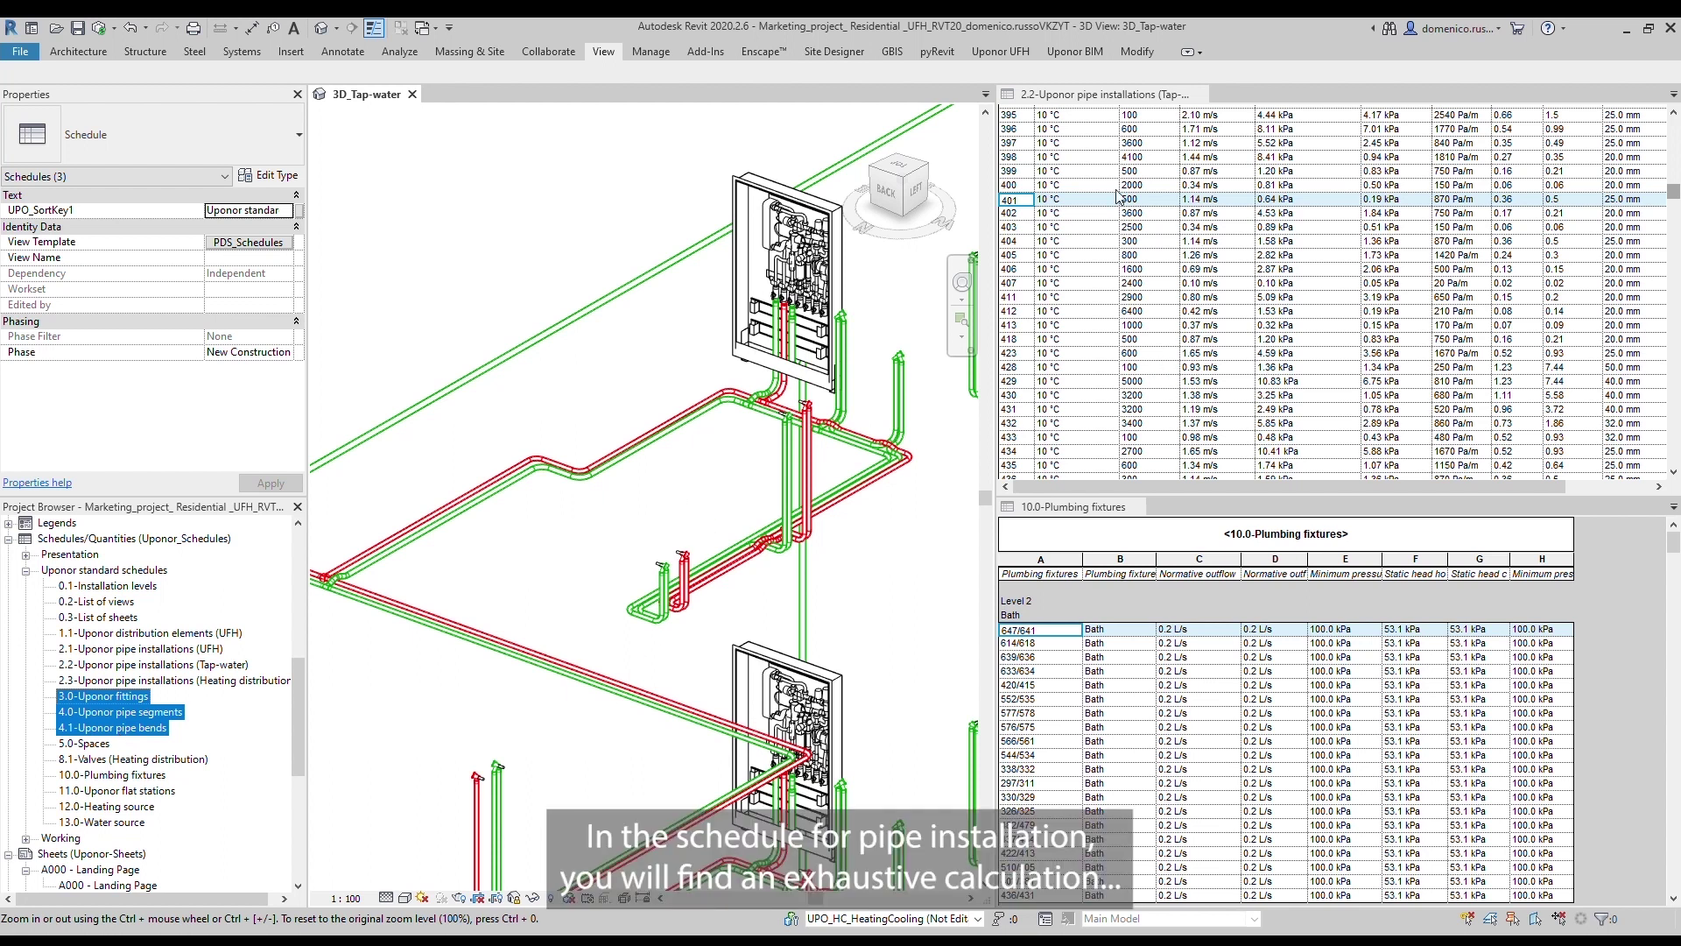
click(1020, 213)
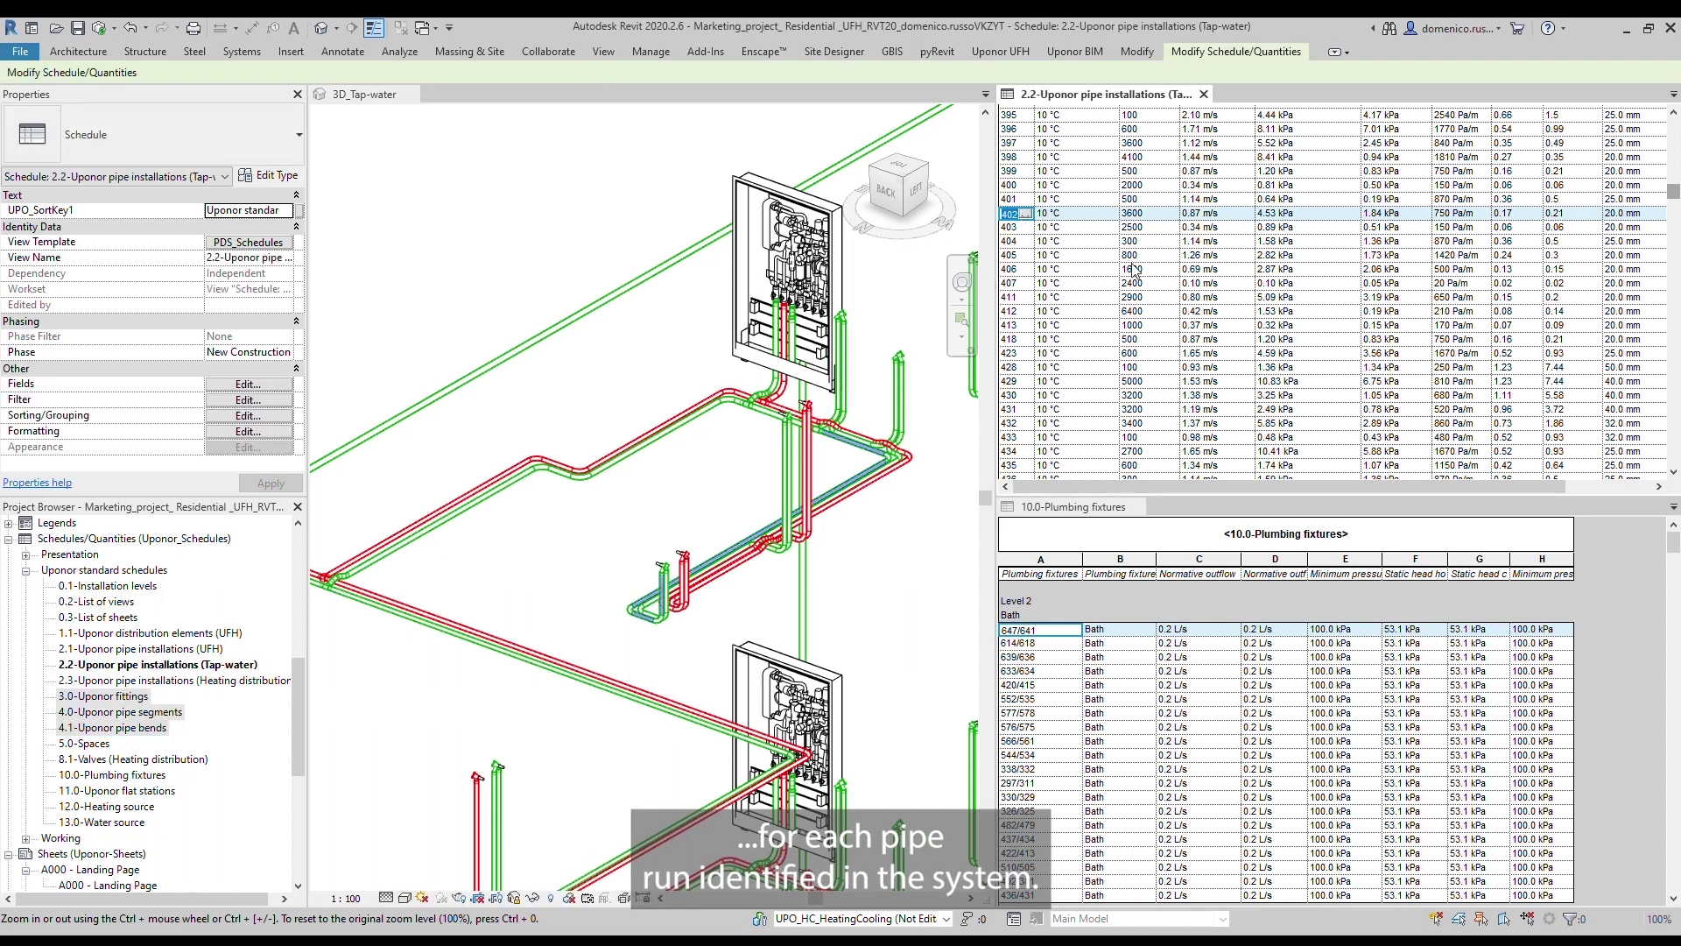
drag(1672, 203, 1672, 364)
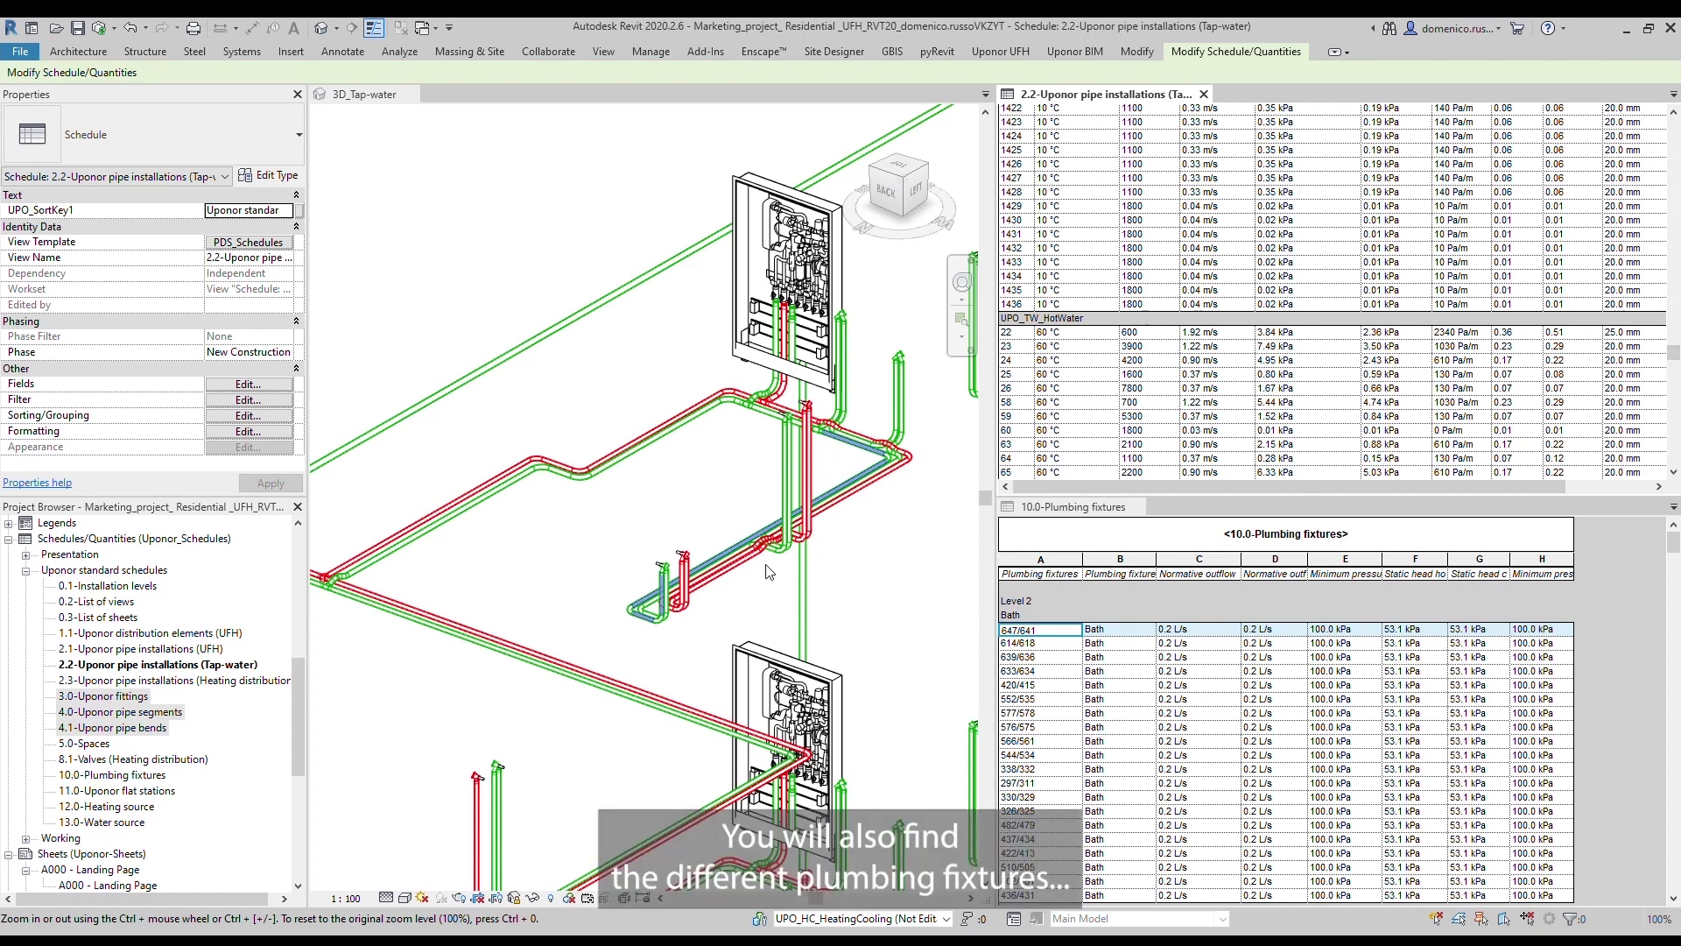
scroll(1033, 595, down, 10)
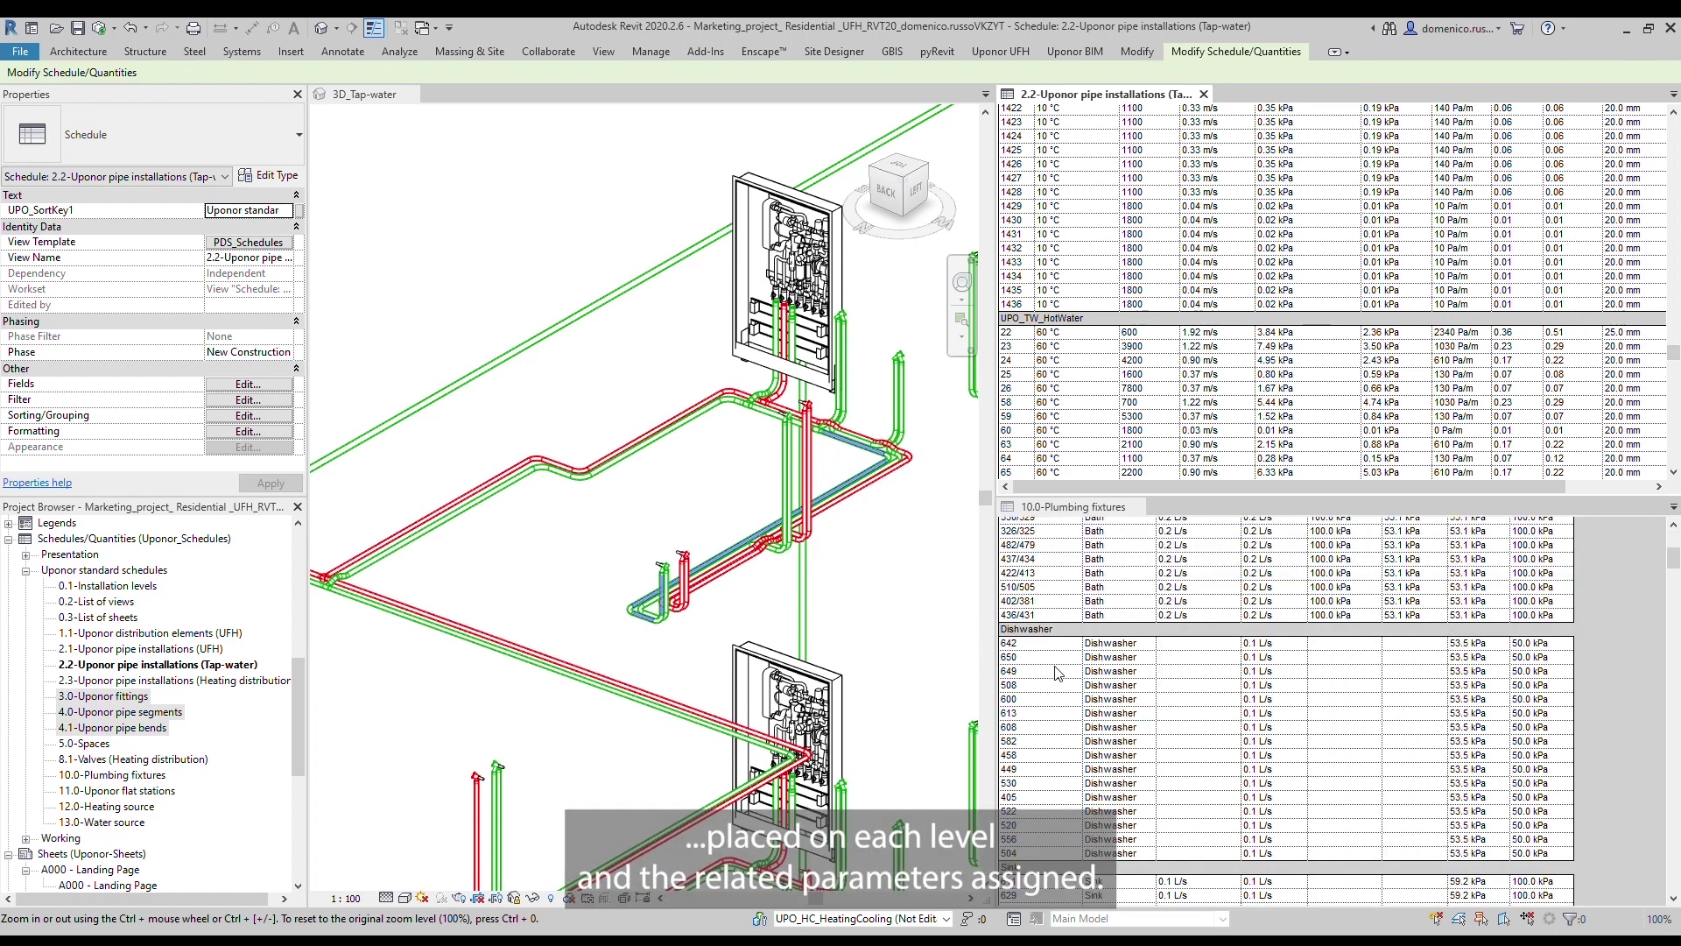
scroll(1058, 679, down, 7)
scroll(1064, 685, down, 15)
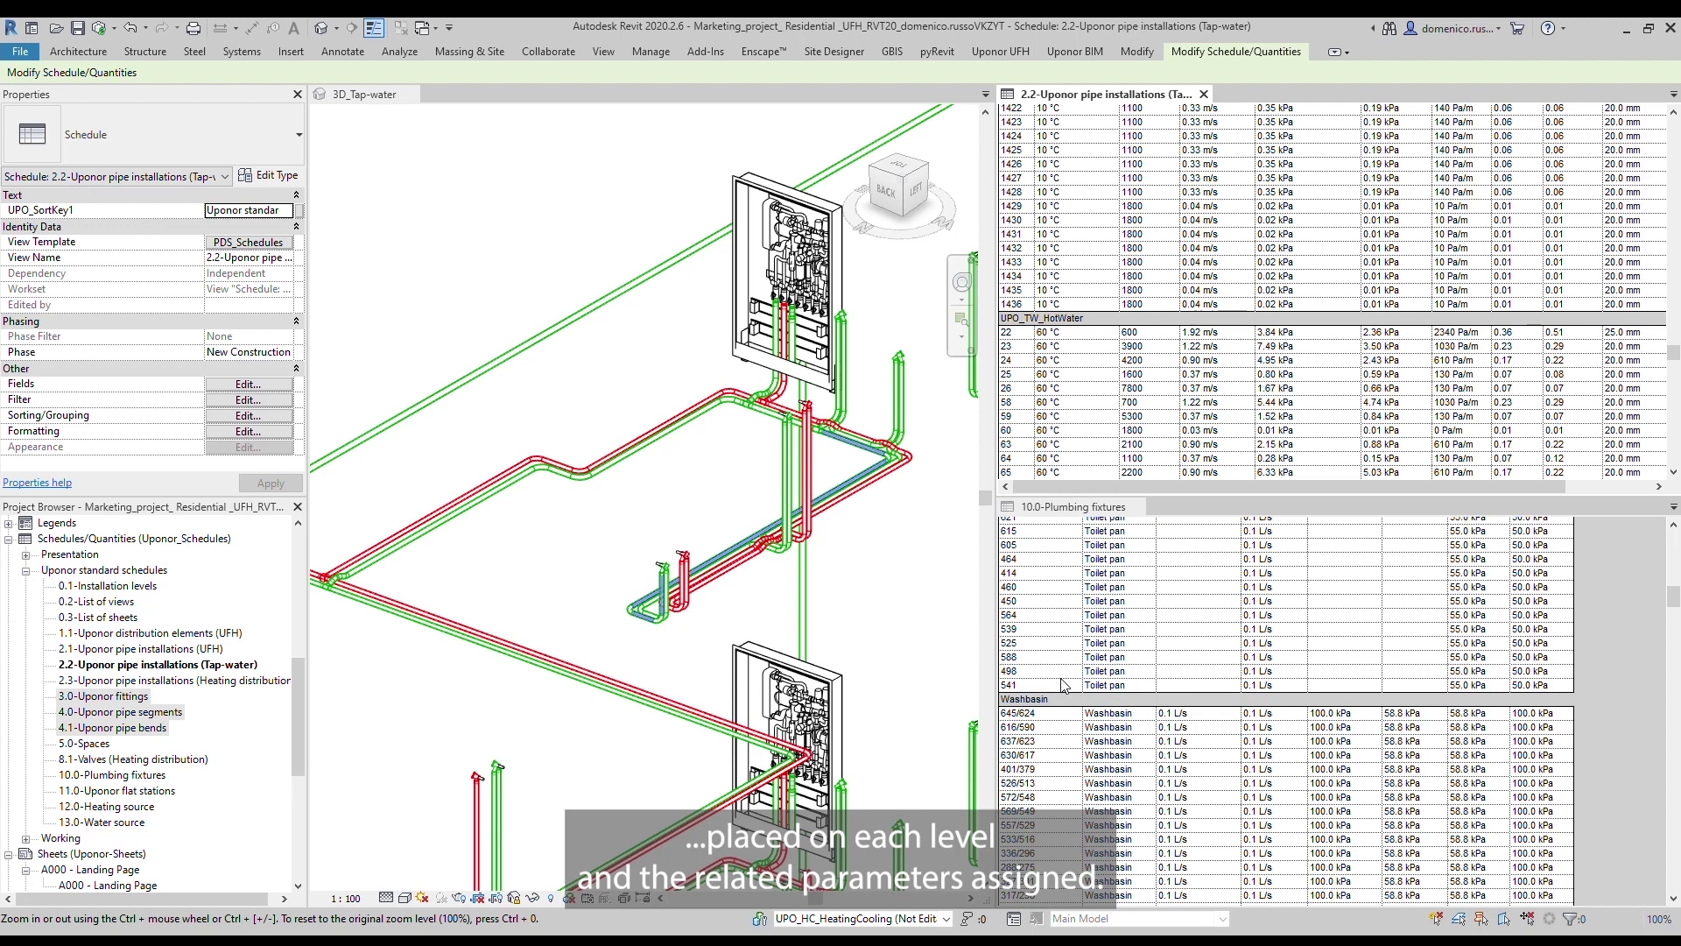